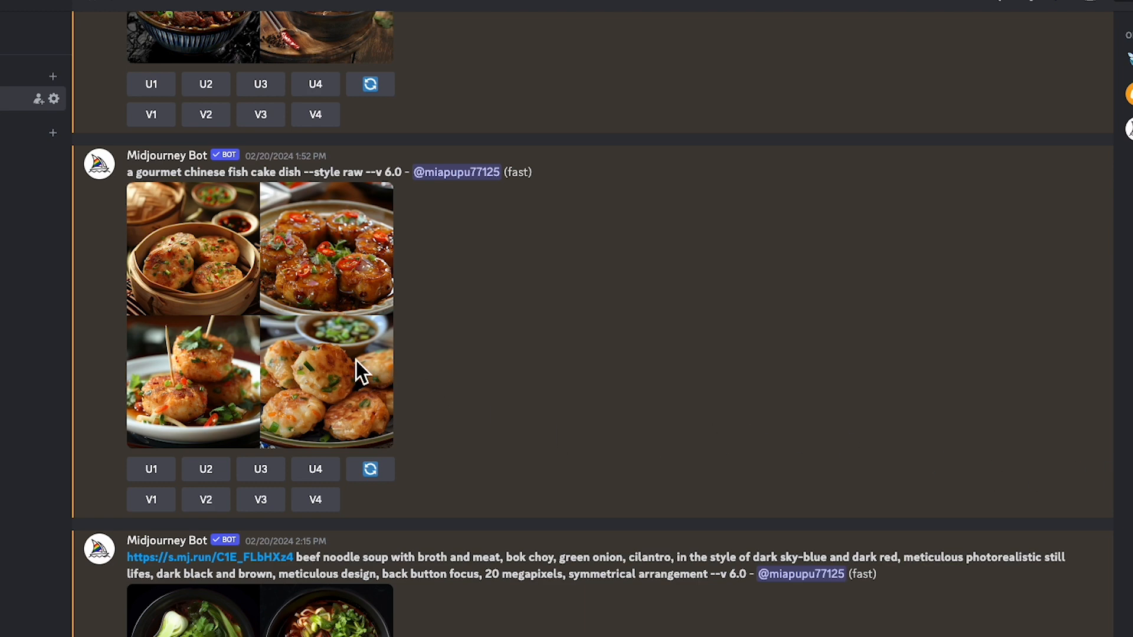
# Step: View the image grid of the gourmet chinese fish cake dish enlarged, and close the preview
pyautogui.click(345, 381)
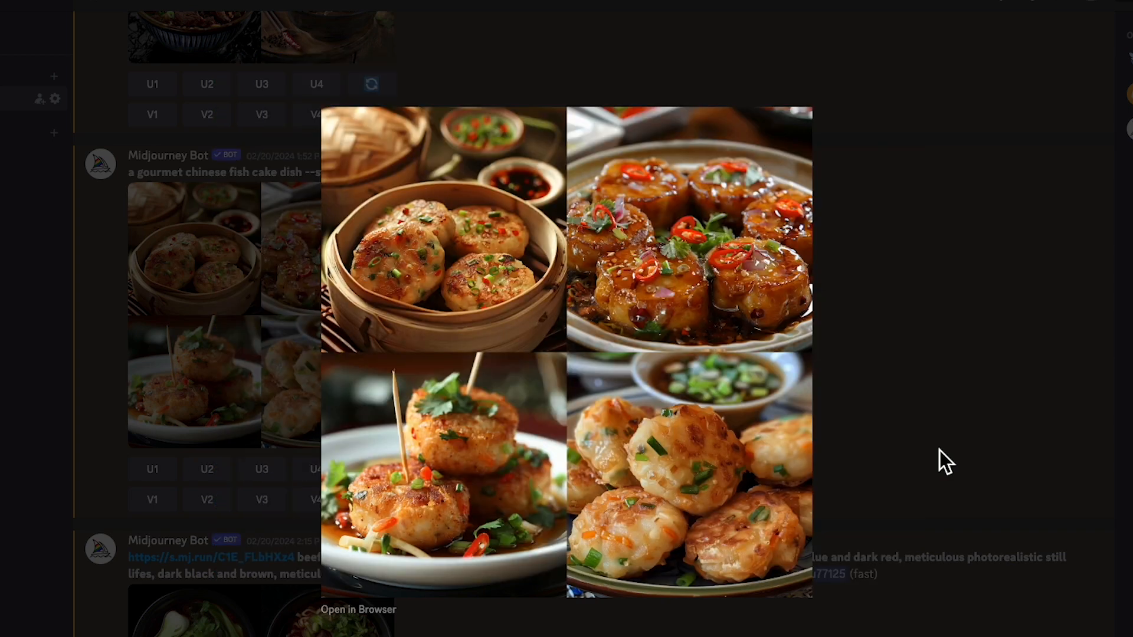
pyautogui.click(939, 451)
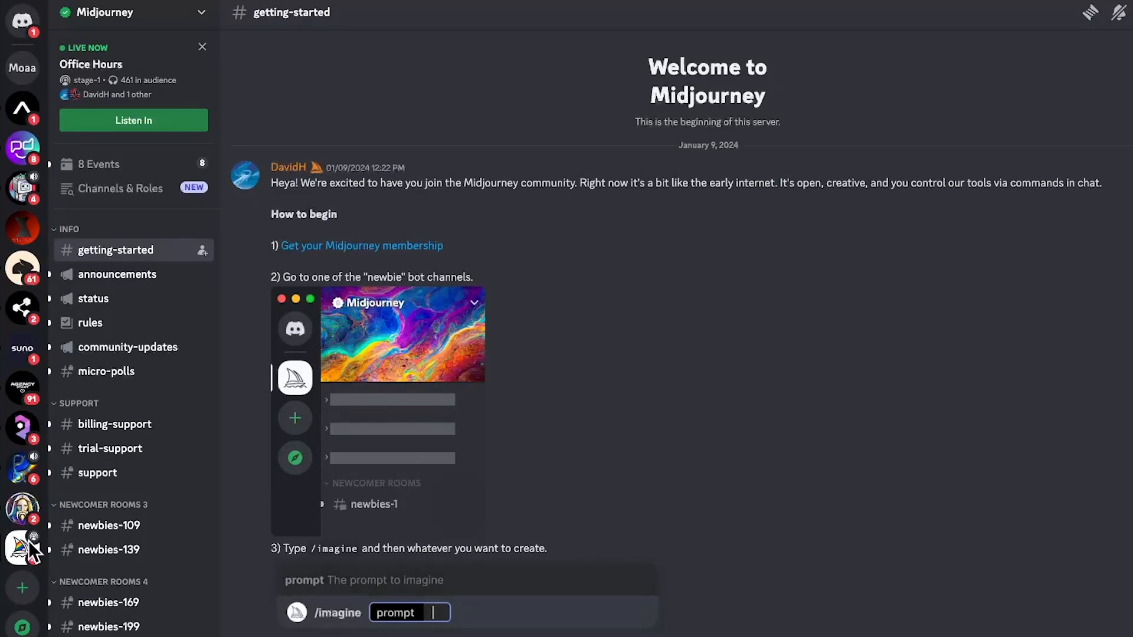
# Step: Open the newbies-109 channel of the Midjourney server and look through the images and prompts posted there
pyautogui.scroll(-1, 137, 534)
pyautogui.click(137, 509)
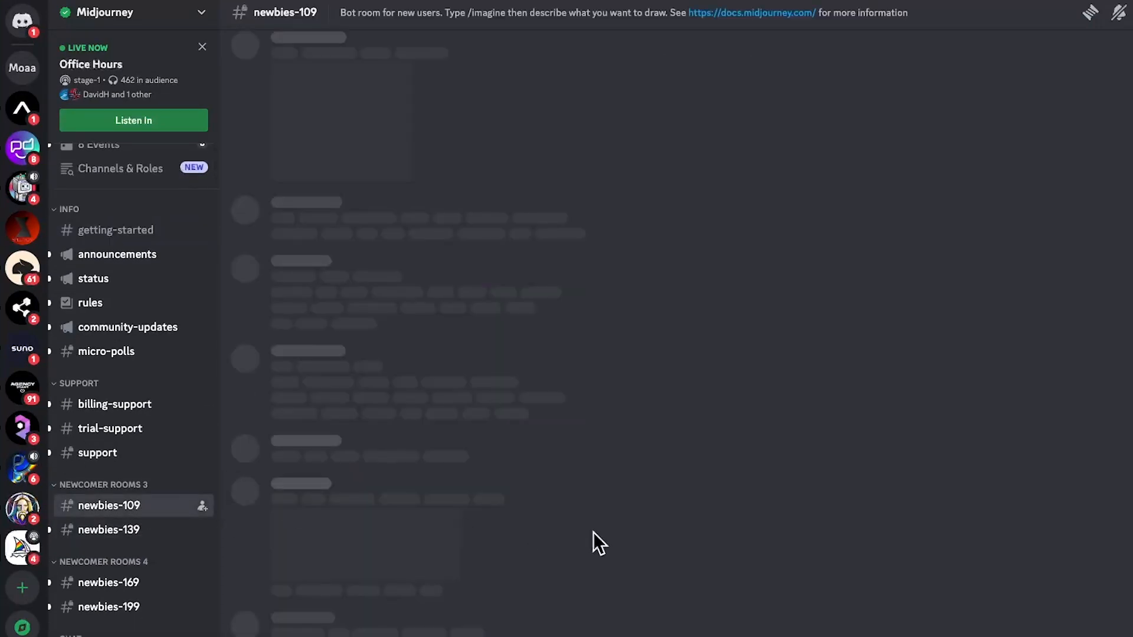
pyautogui.scroll(-2, 585, 536)
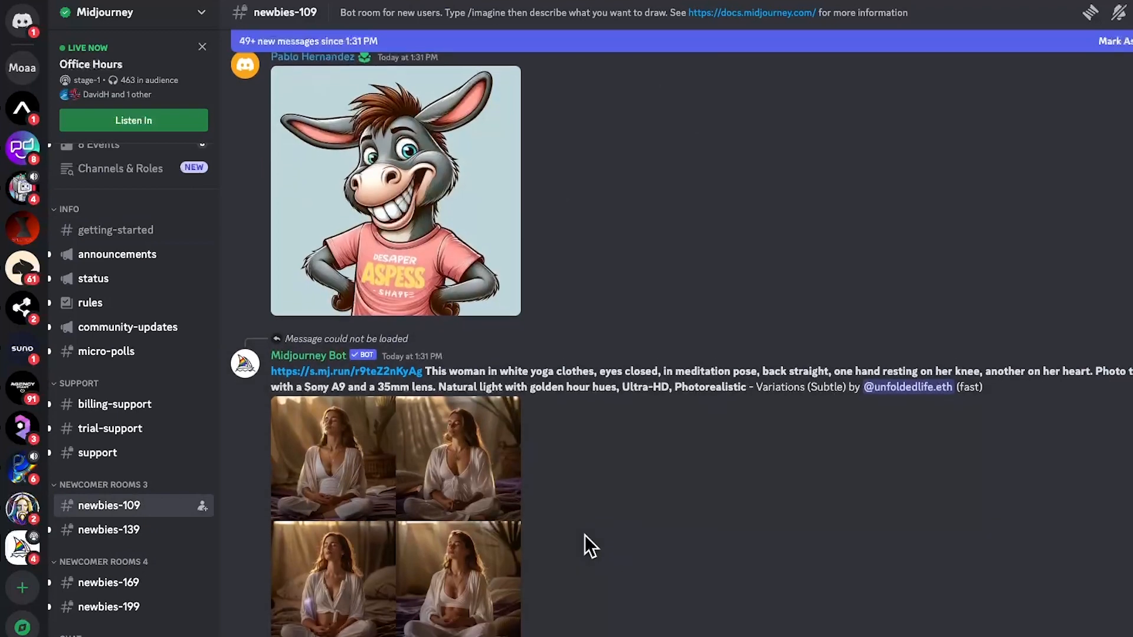
pyautogui.scroll(-8, 585, 536)
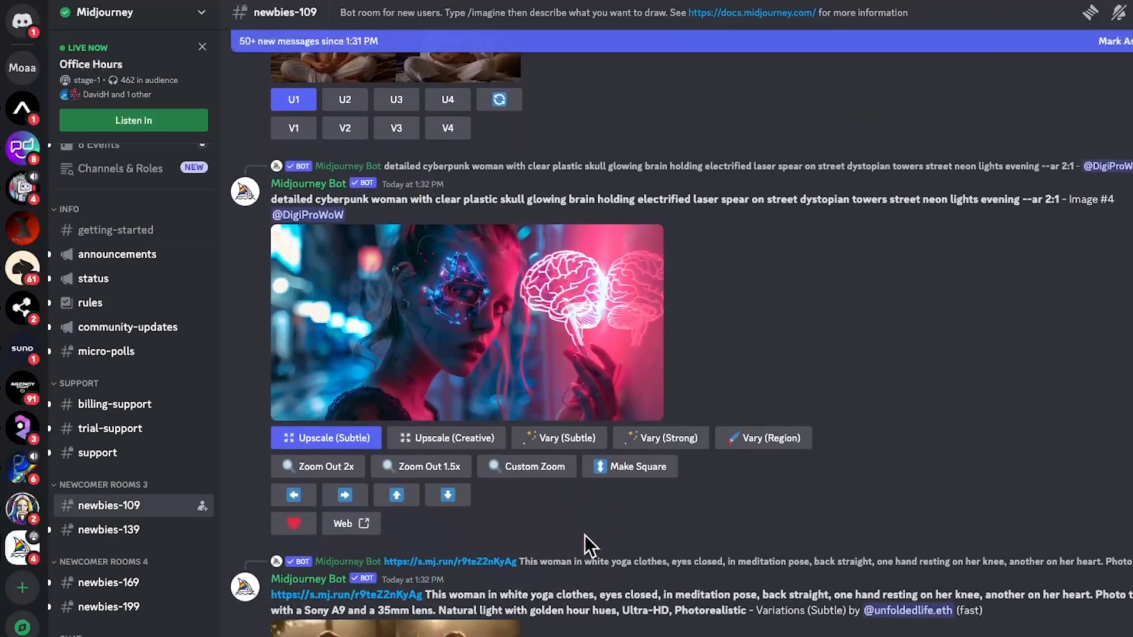
pyautogui.scroll(-6, 585, 536)
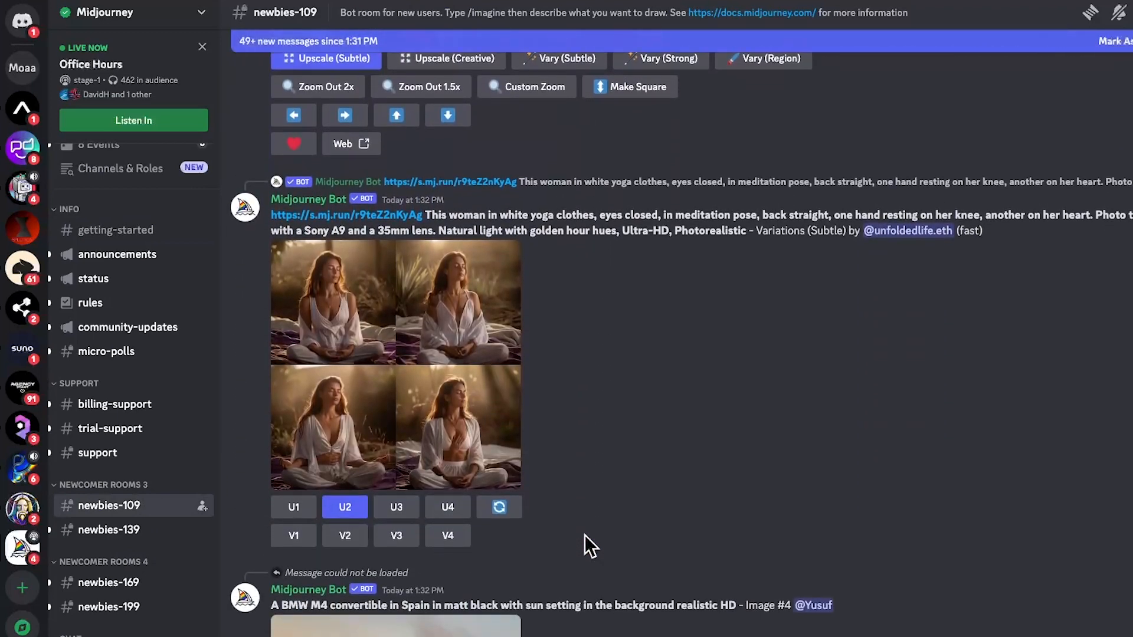
pyautogui.scroll(-2, 585, 536)
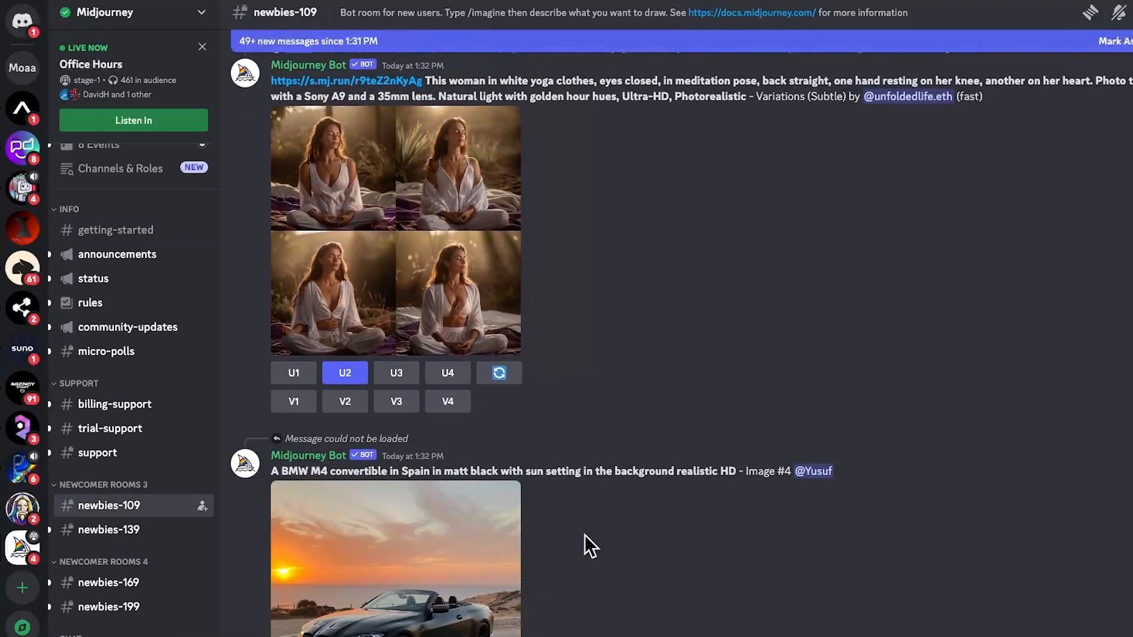
pyautogui.scroll(-11, 585, 535)
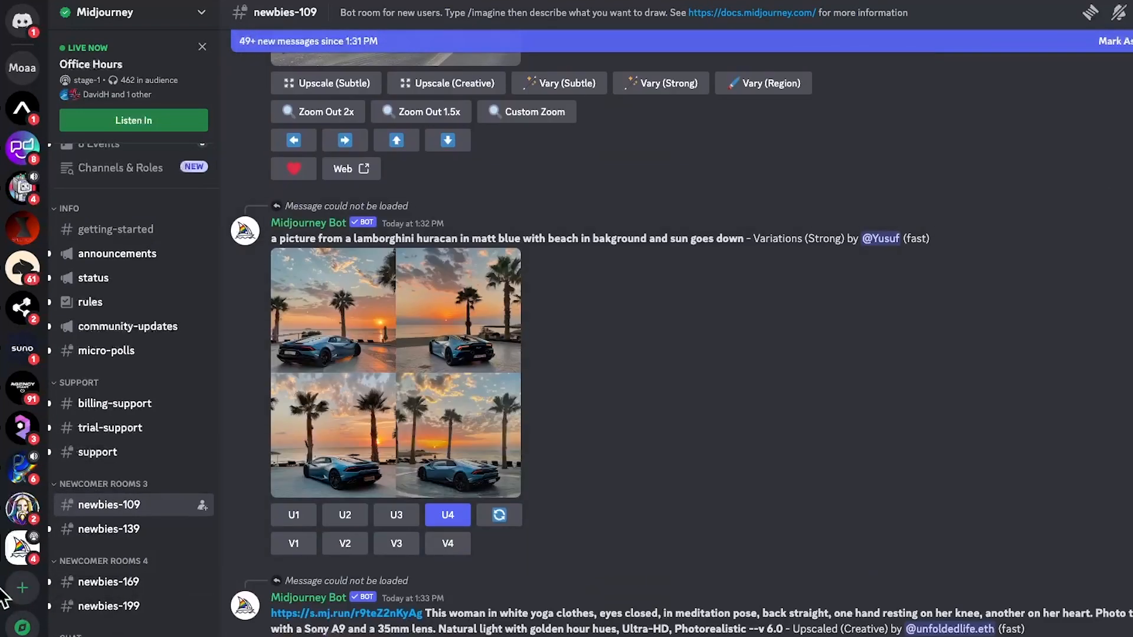
# Step: Create a new server of your own for you and your friends, named Tutorial
pyautogui.click(23, 588)
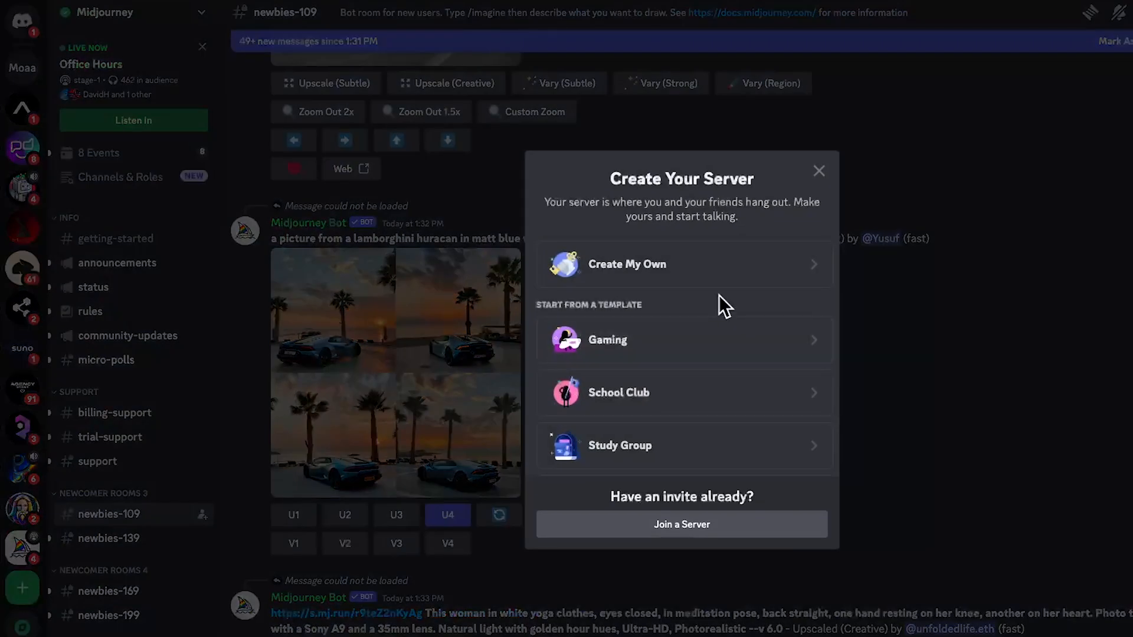
pyautogui.click(689, 270)
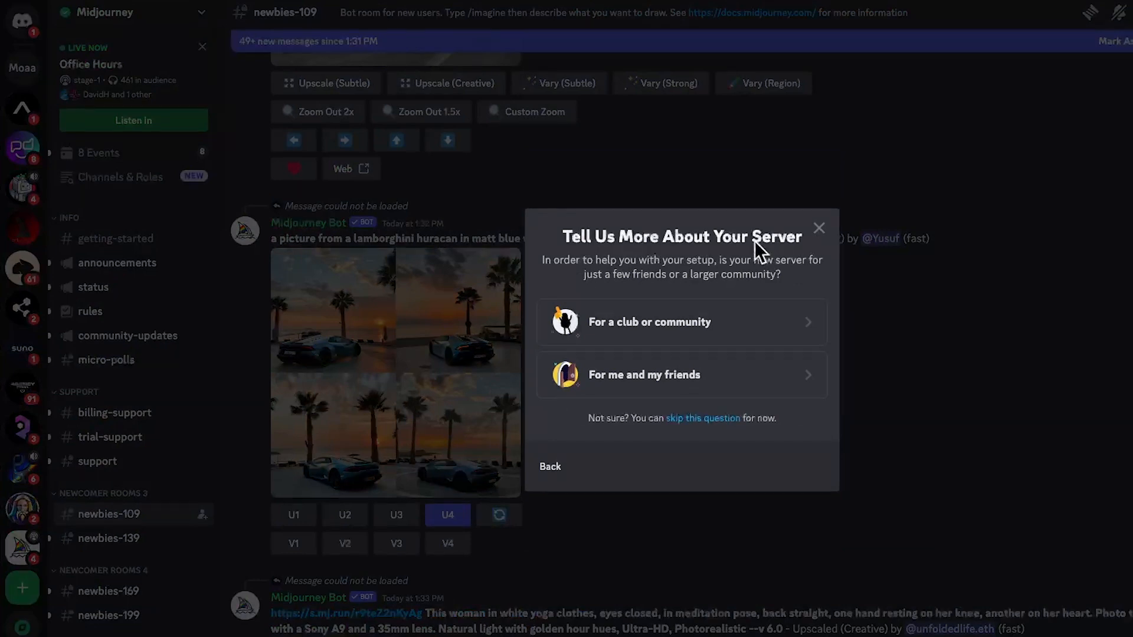
pyautogui.click(632, 380)
pyautogui.write('Tutu')
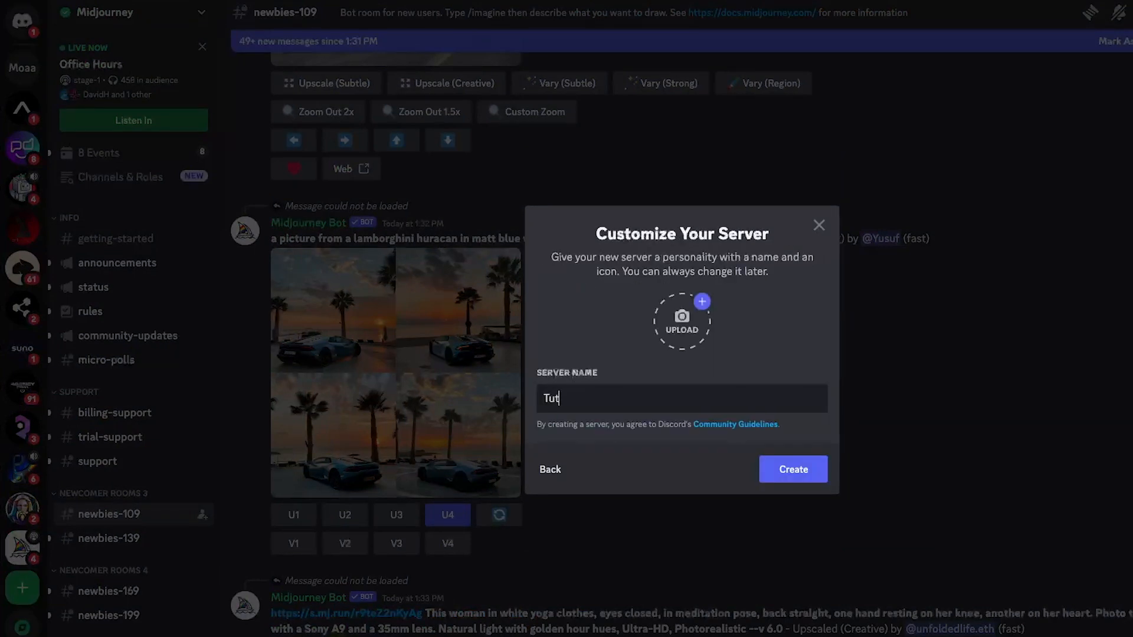
pyautogui.press('BackSpace')
pyautogui.press('BackSpace')
pyautogui.write('torial')
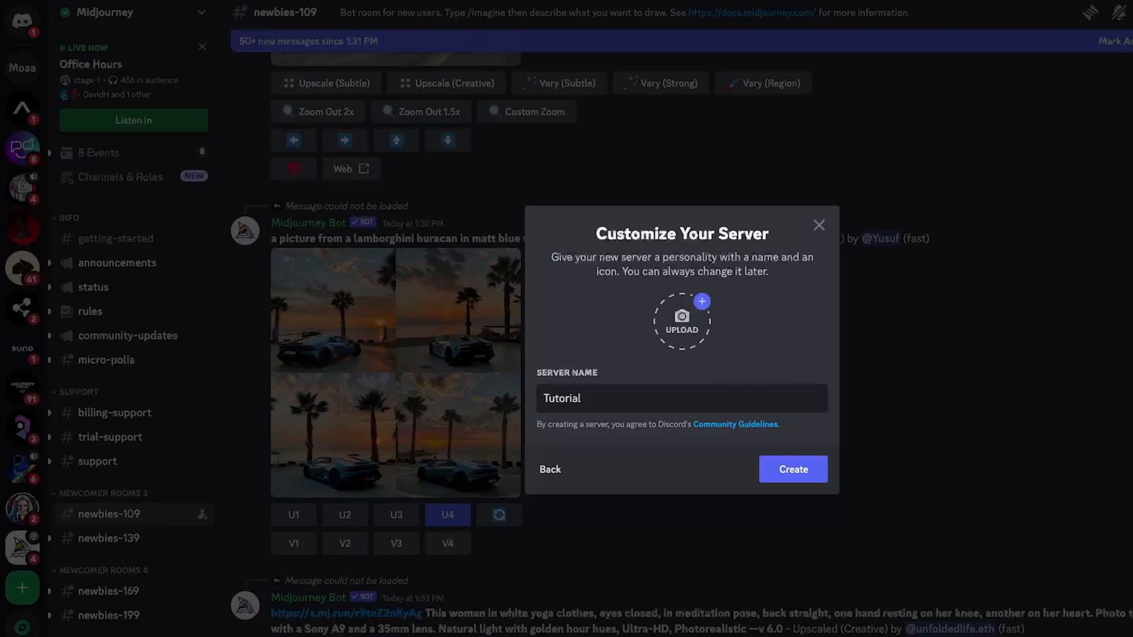
pyautogui.click(811, 473)
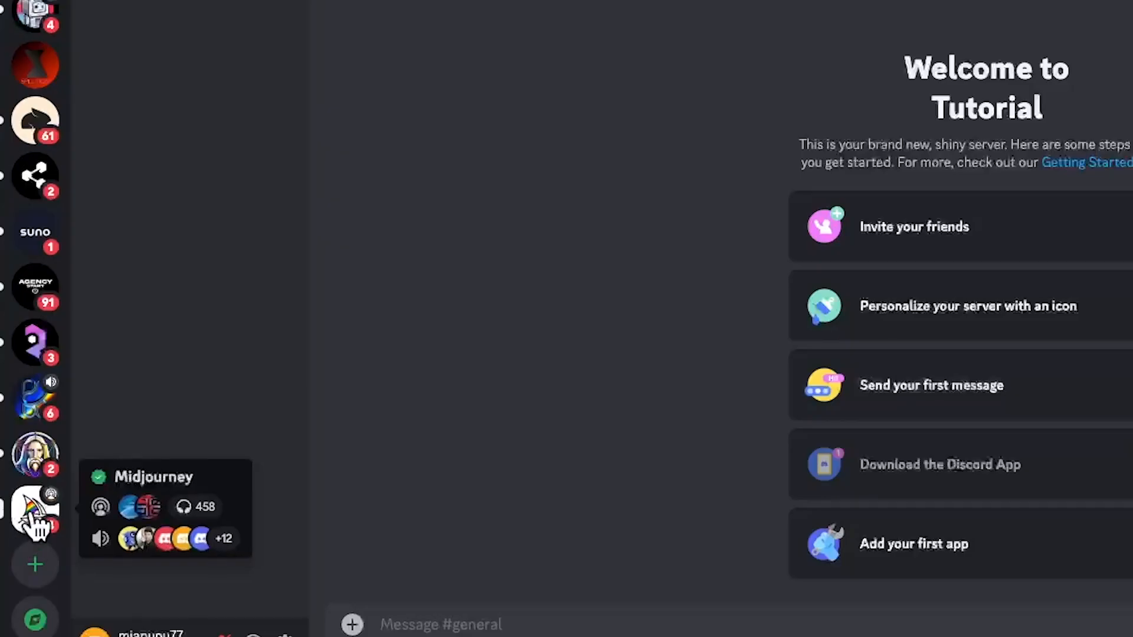
pyautogui.click(33, 512)
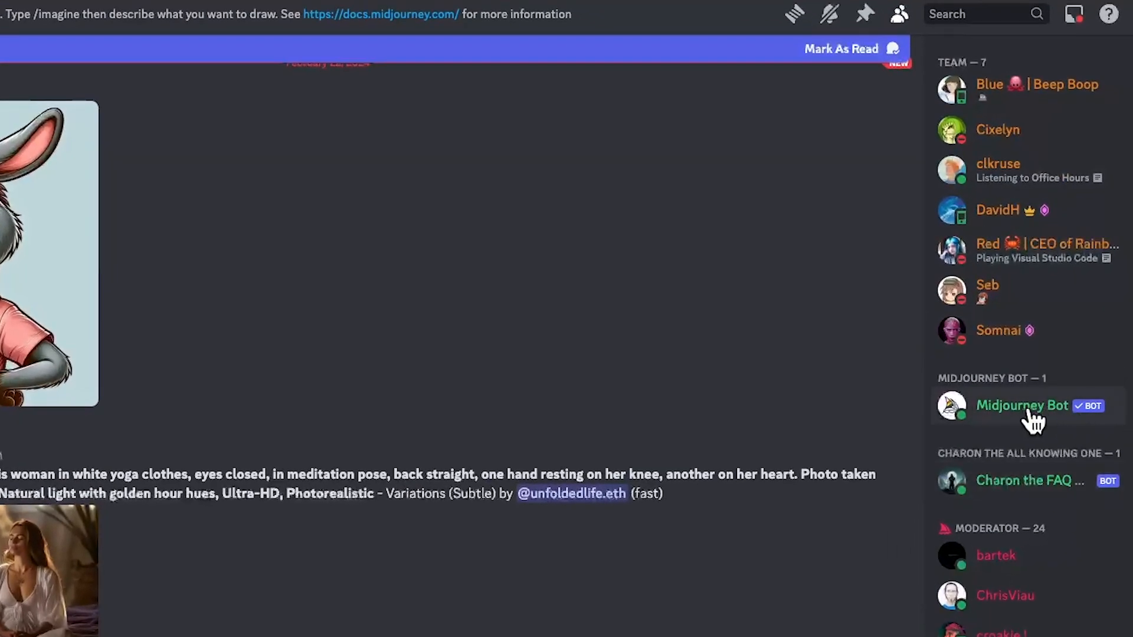
pyautogui.rightClick(1019, 407)
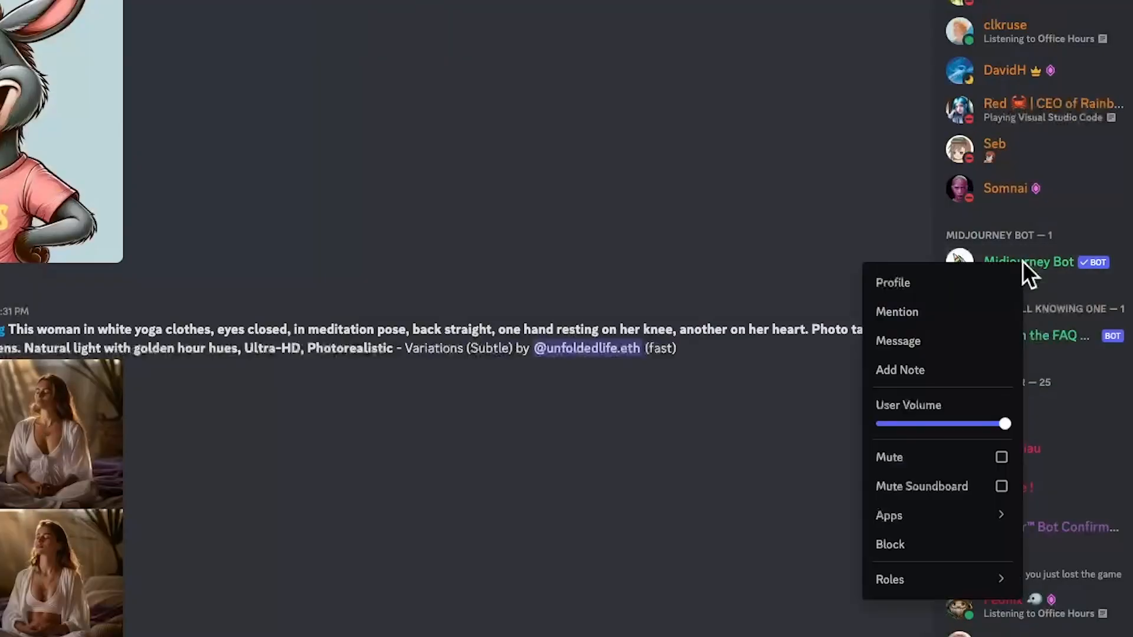
pyautogui.click(982, 282)
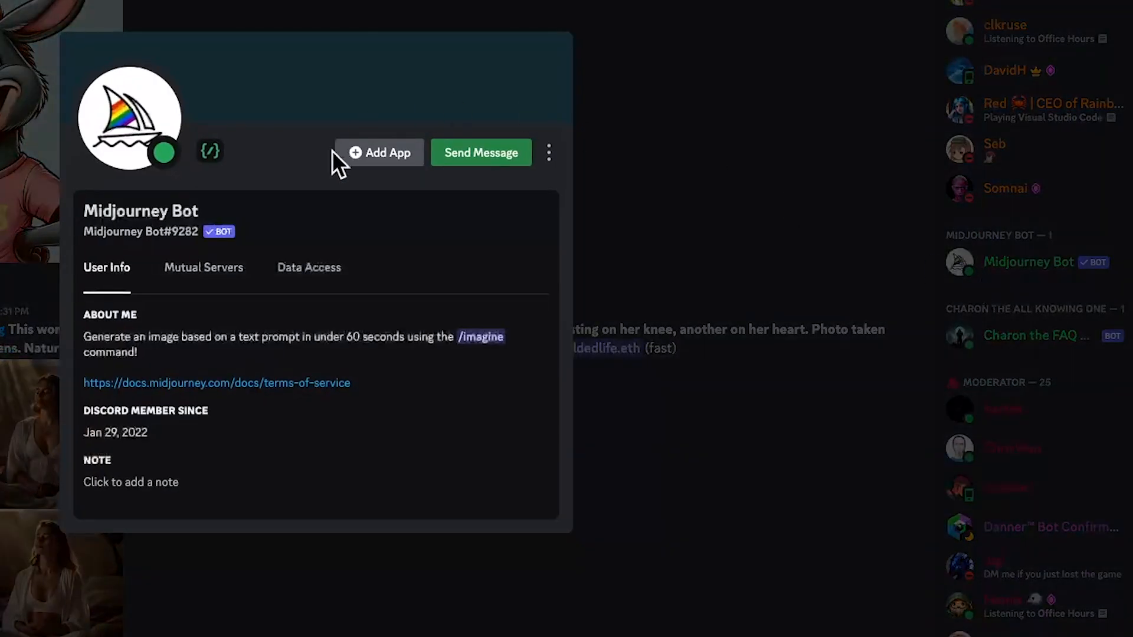
pyautogui.click(369, 153)
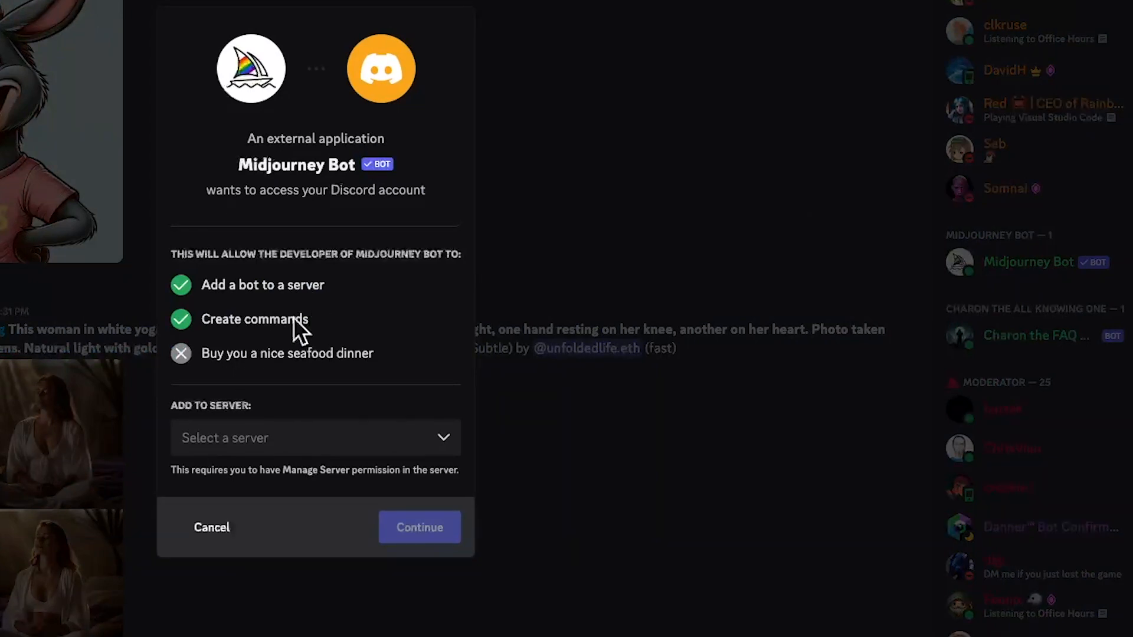
# Step: Select Tutorial as the server for the Midjourney Bot and authorize all the requested permissions
pyautogui.click(347, 437)
pyautogui.click(219, 511)
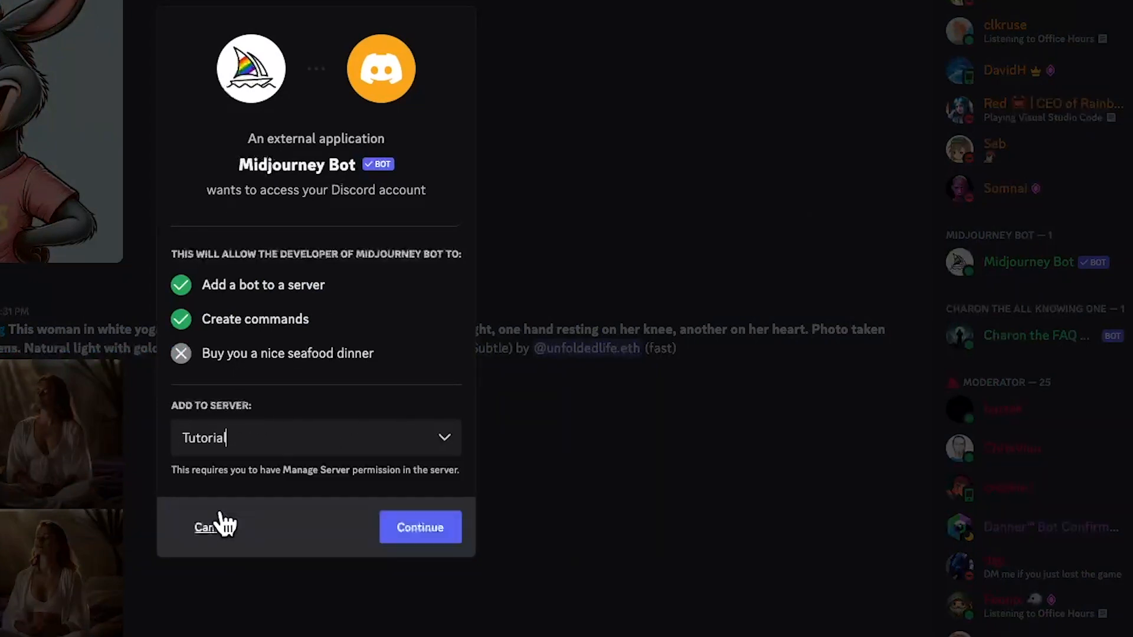
pyautogui.click(423, 532)
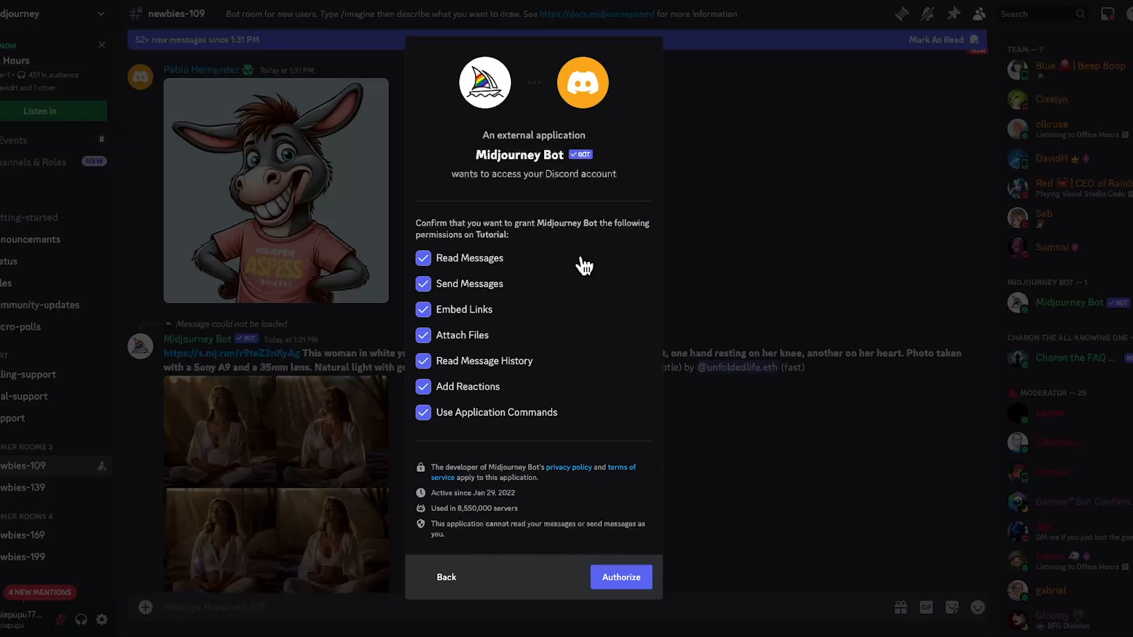
pyautogui.click(621, 577)
# Step: Complete the human verification by picking the object that differs from the others in each challenge
pyautogui.click(451, 376)
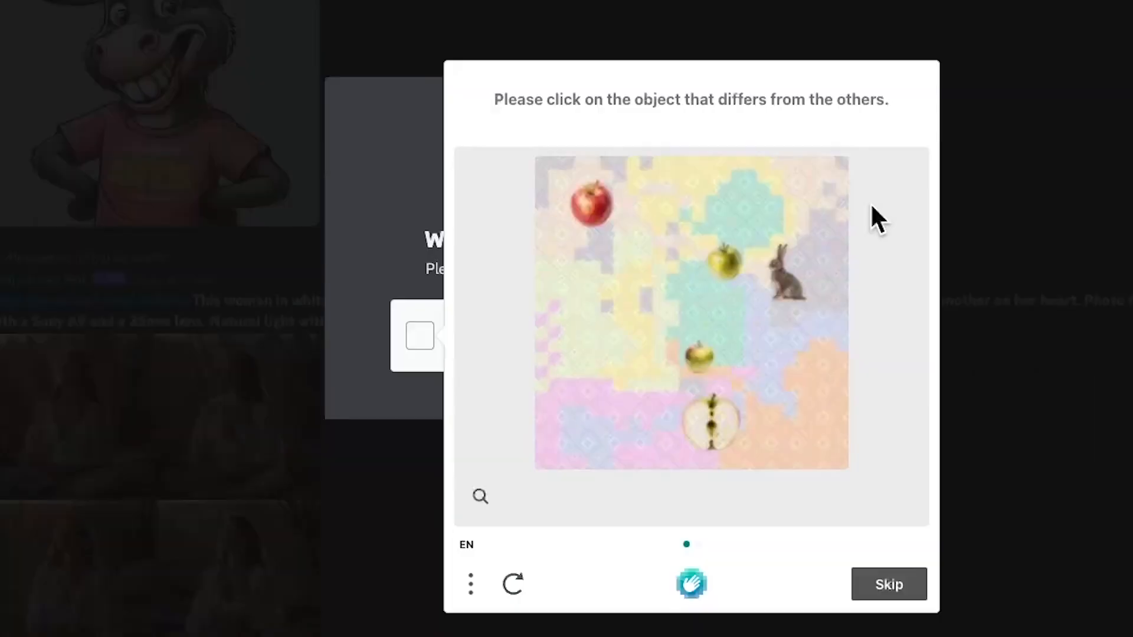
pyautogui.click(790, 292)
pyautogui.click(898, 596)
pyautogui.click(707, 367)
pyautogui.click(878, 592)
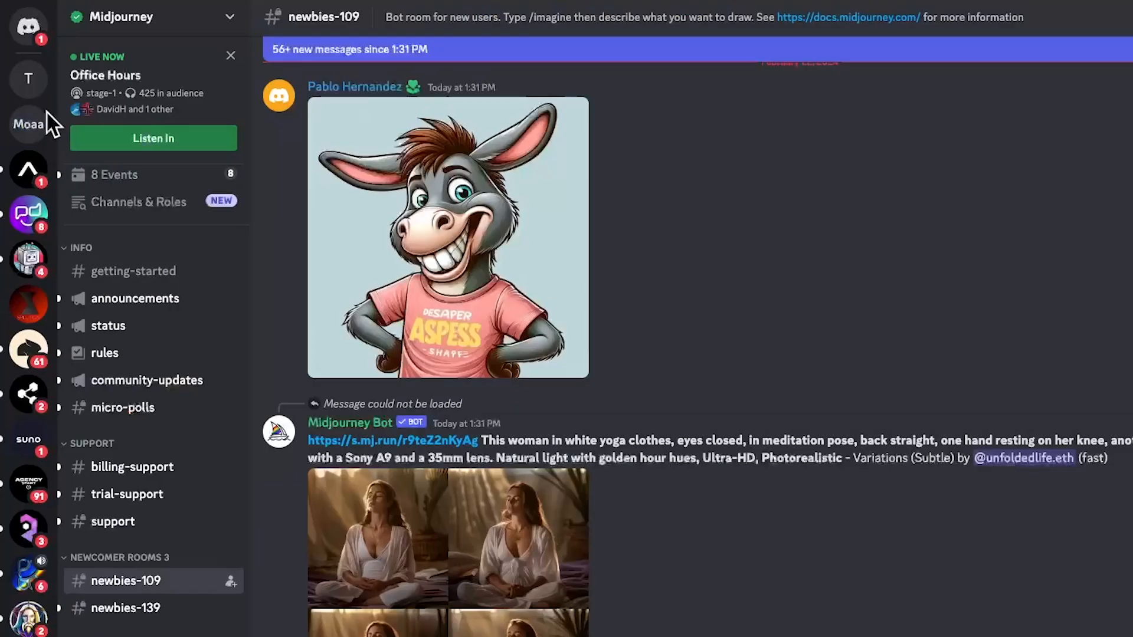
# Step: Run /settings in the Tutorial server's general channel and choose Midjourney Model V6 [ALPHA] as the model
pyautogui.click(28, 82)
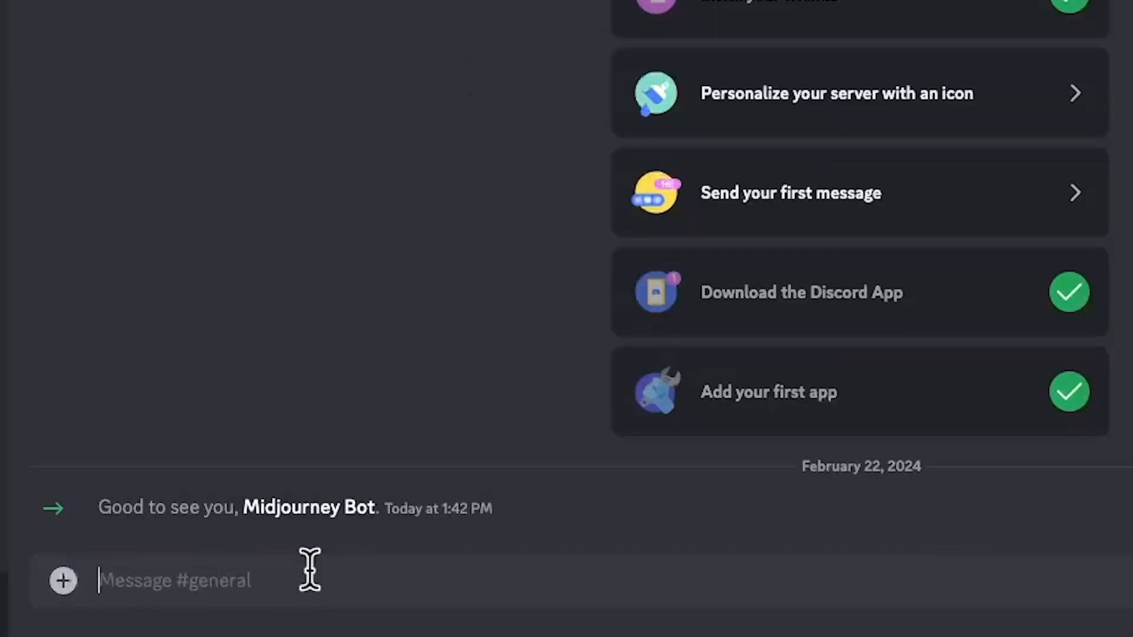
pyautogui.write('/settings')
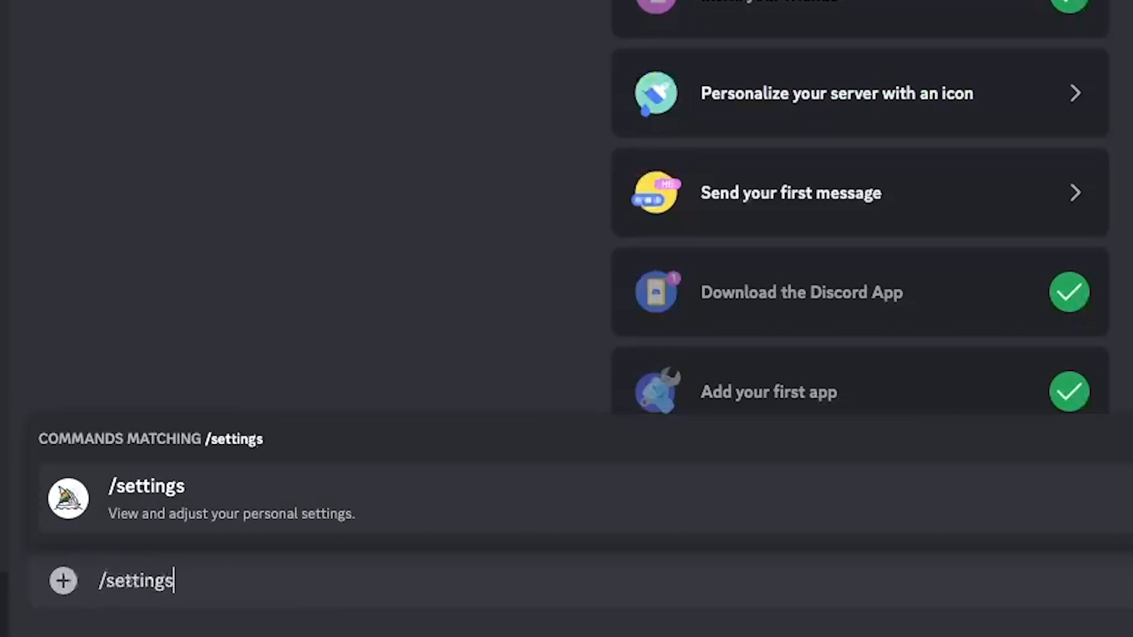
pyautogui.press('Return')
pyautogui.press('Return')
pyautogui.click(351, 322)
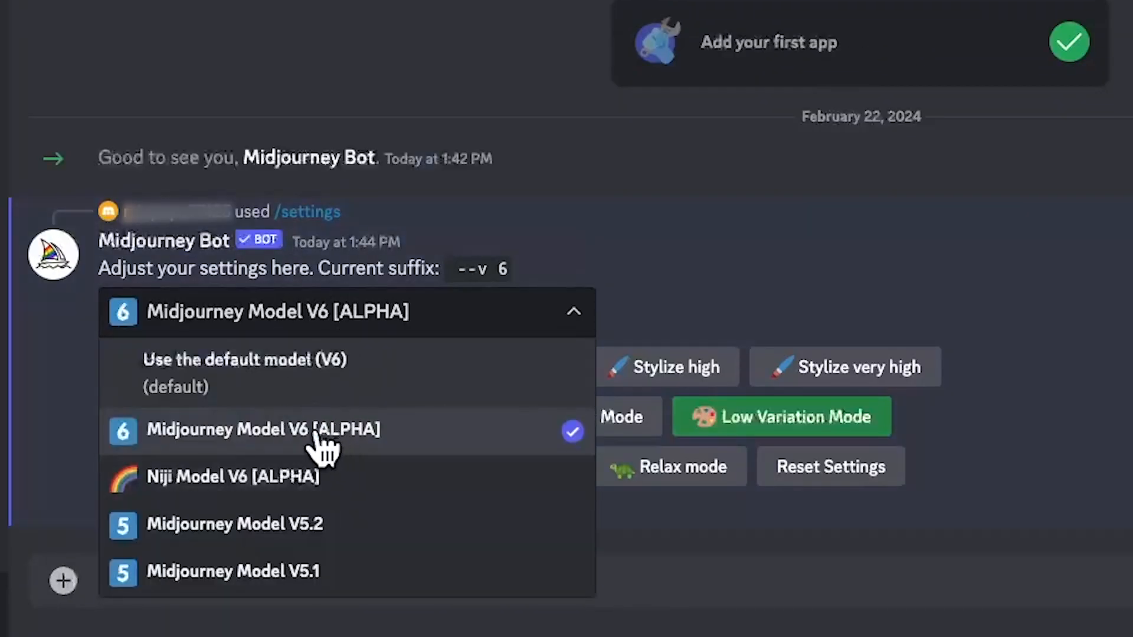
pyautogui.click(329, 441)
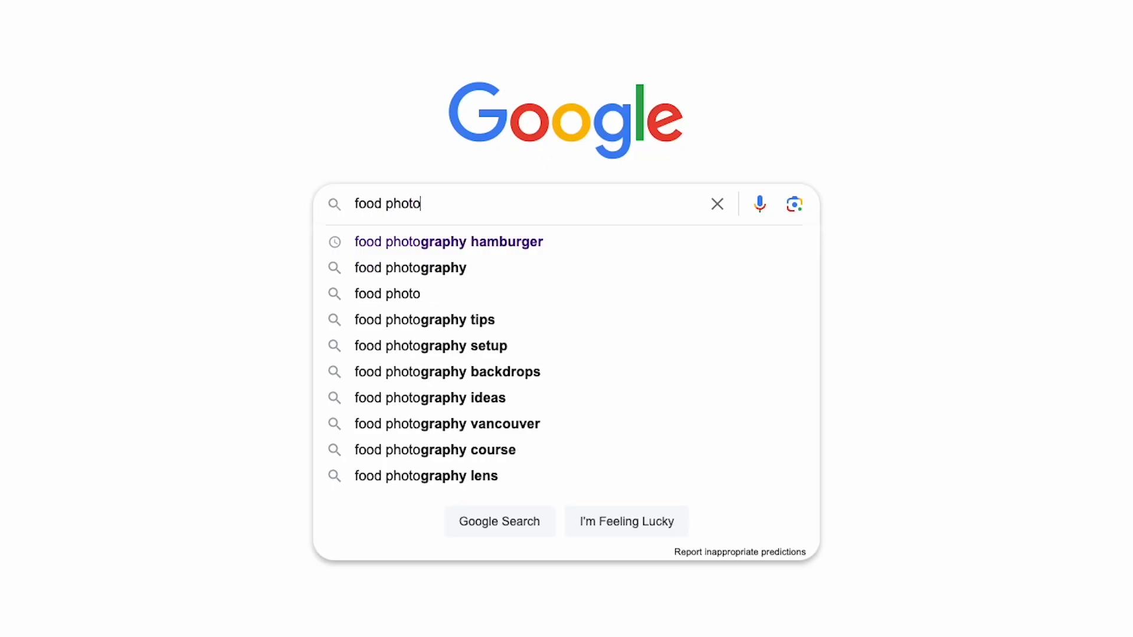
# Step: Search Google Images for "food photography hamburger" and browse reference photos there and on Pinterest
pyautogui.write('graphy hamburger')
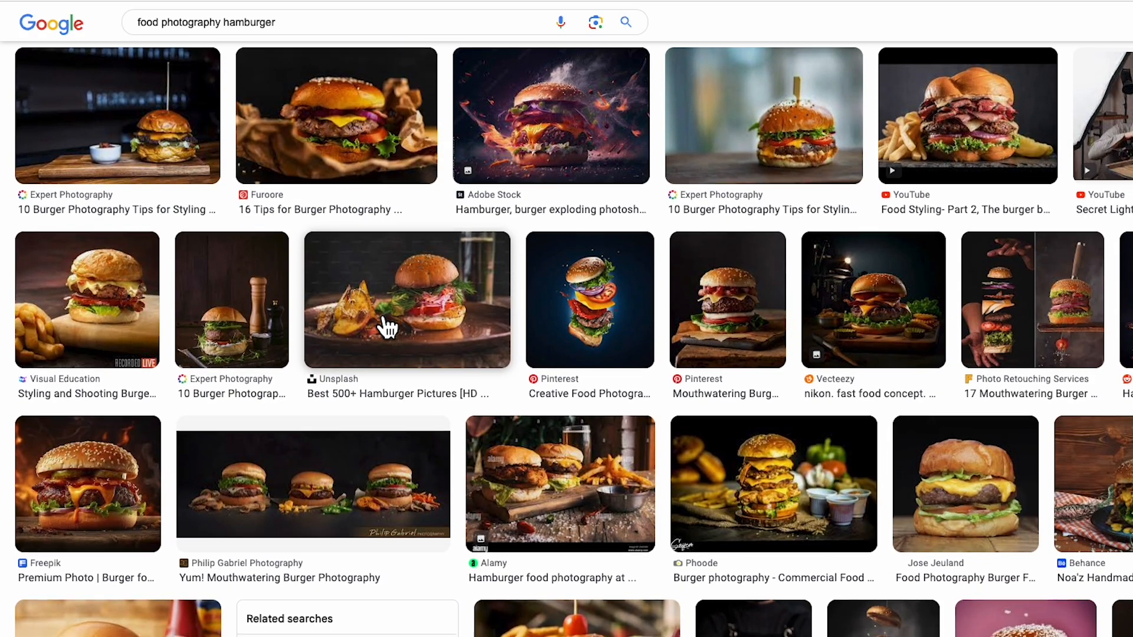
pyautogui.scroll(-5, 388, 326)
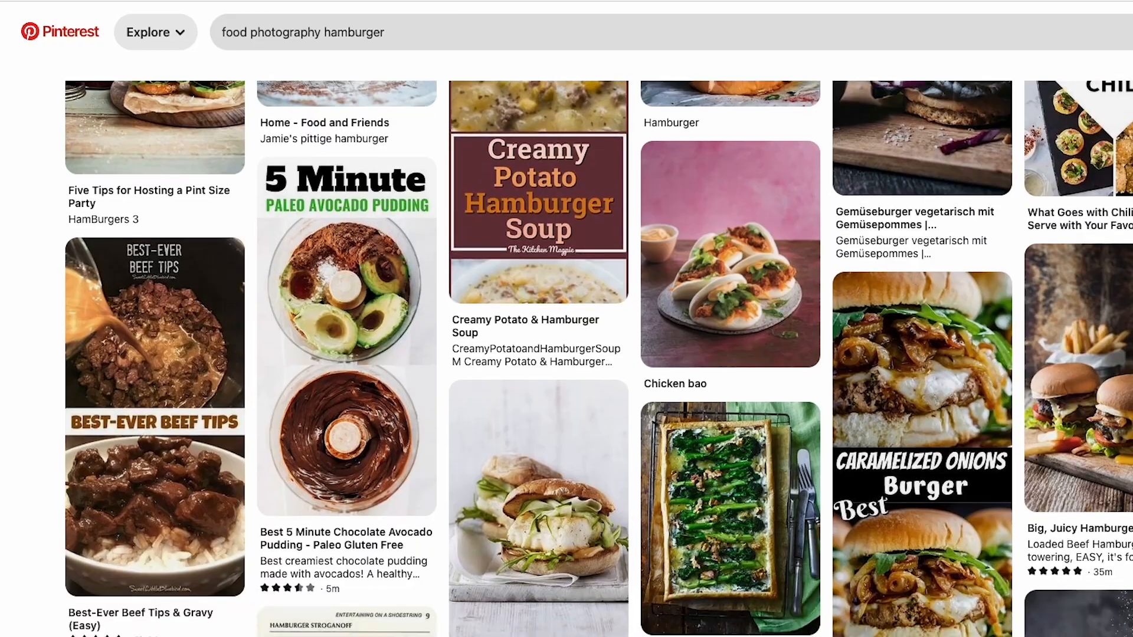
pyautogui.scroll(-2, 566, 354)
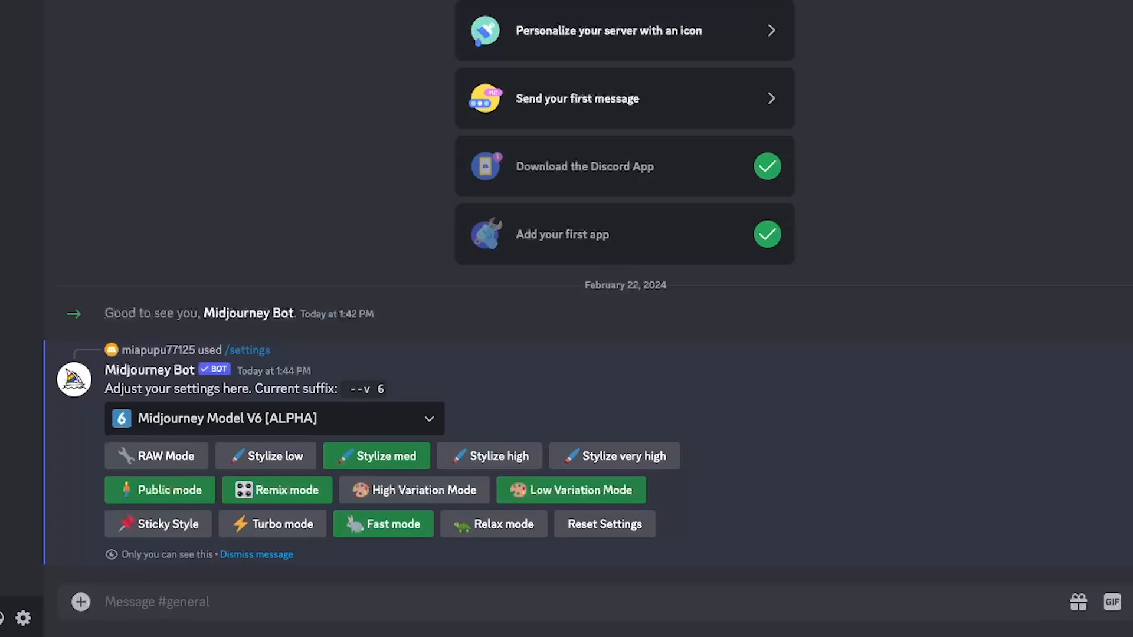
# Step: Run the /describe command in the general channel on the image file wonton noodle soup IMG_3984.JPG
pyautogui.write('/de')
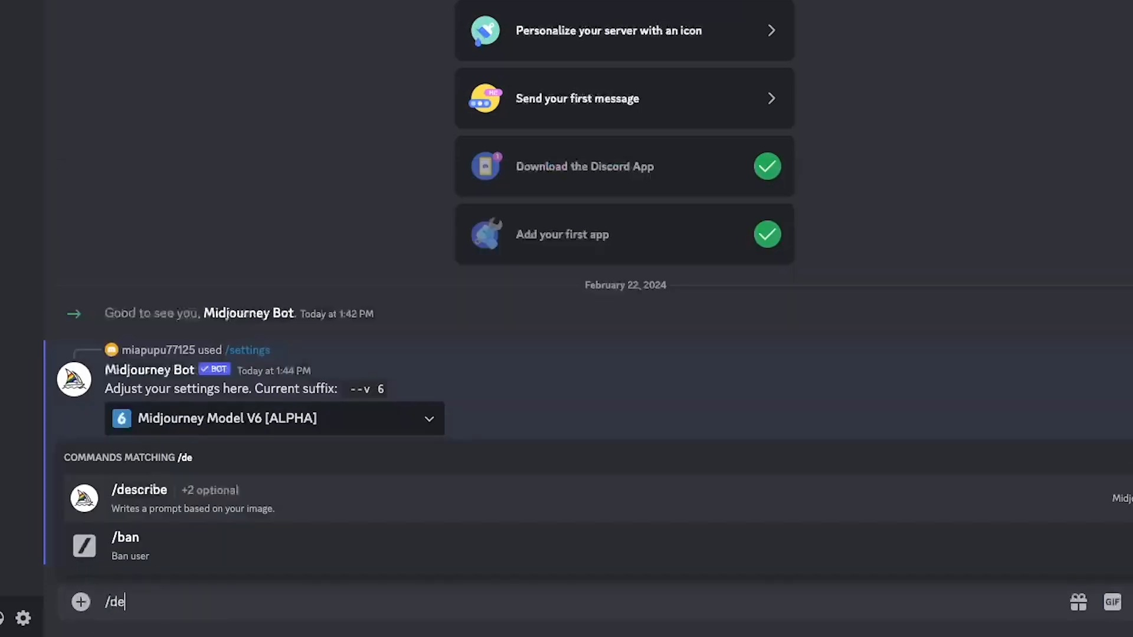
pyautogui.write('scribe')
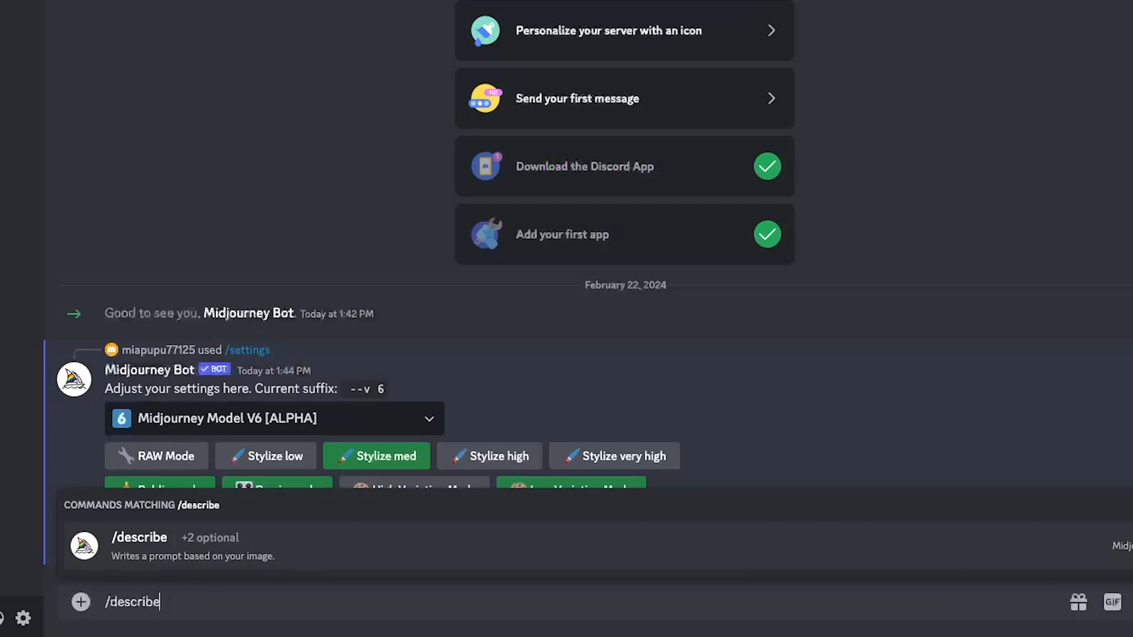
pyautogui.press('Return')
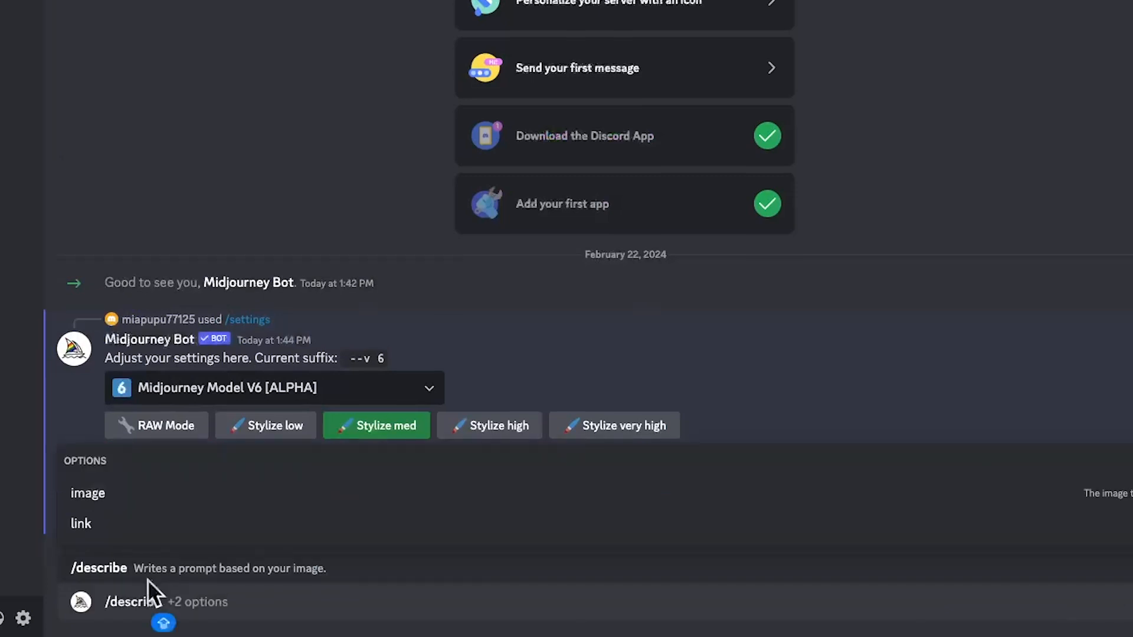
pyautogui.click(102, 493)
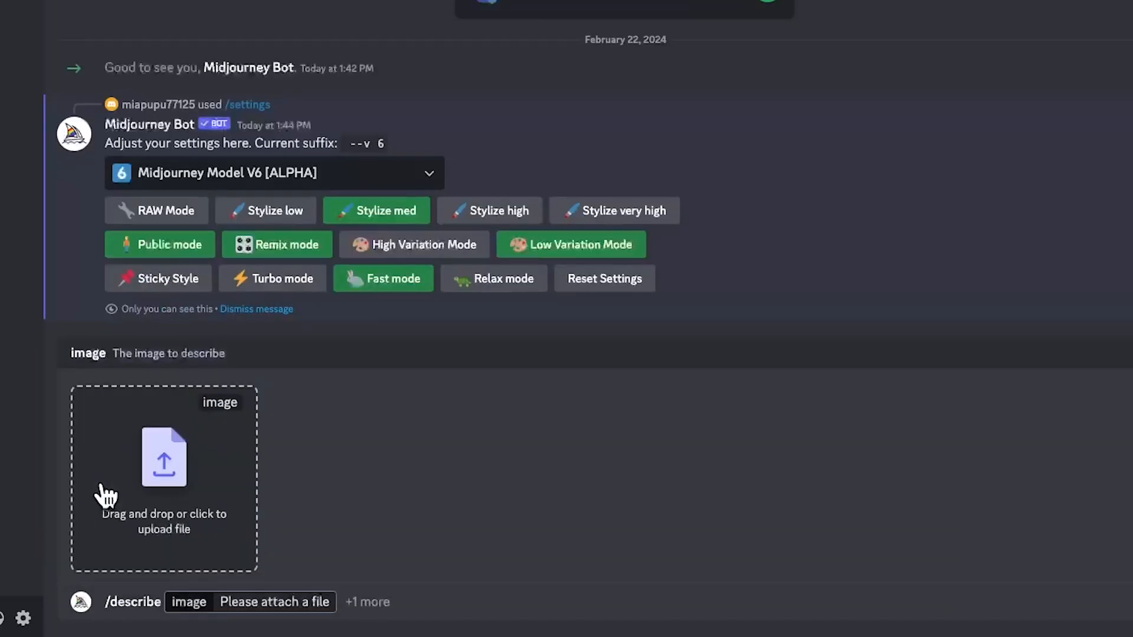
pyautogui.click(125, 472)
pyautogui.click(457, 73)
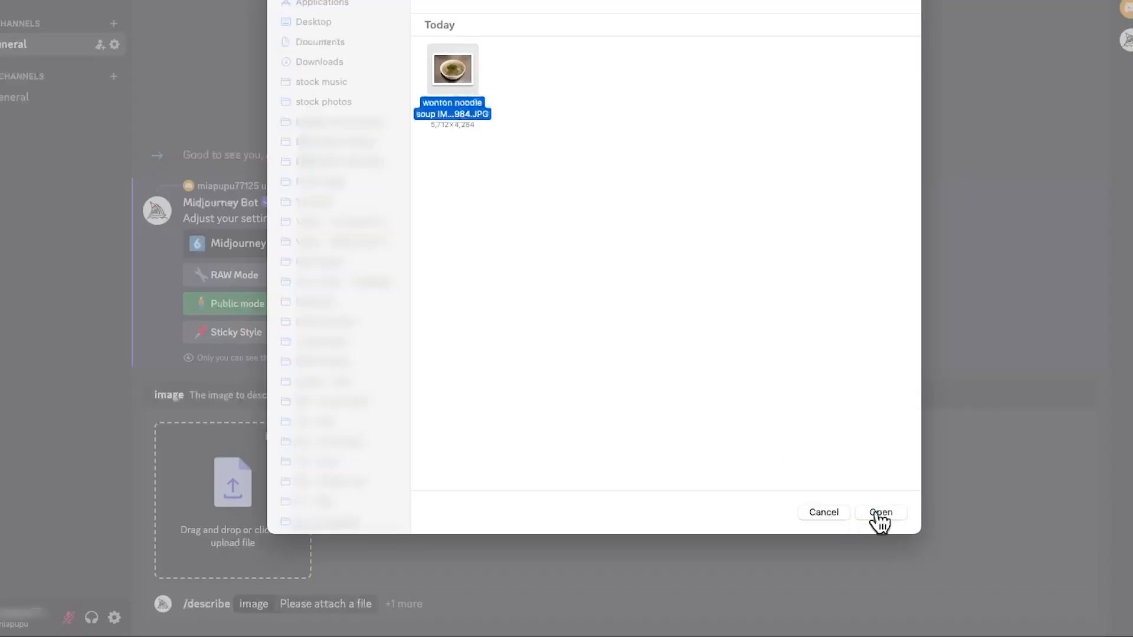
pyautogui.click(877, 512)
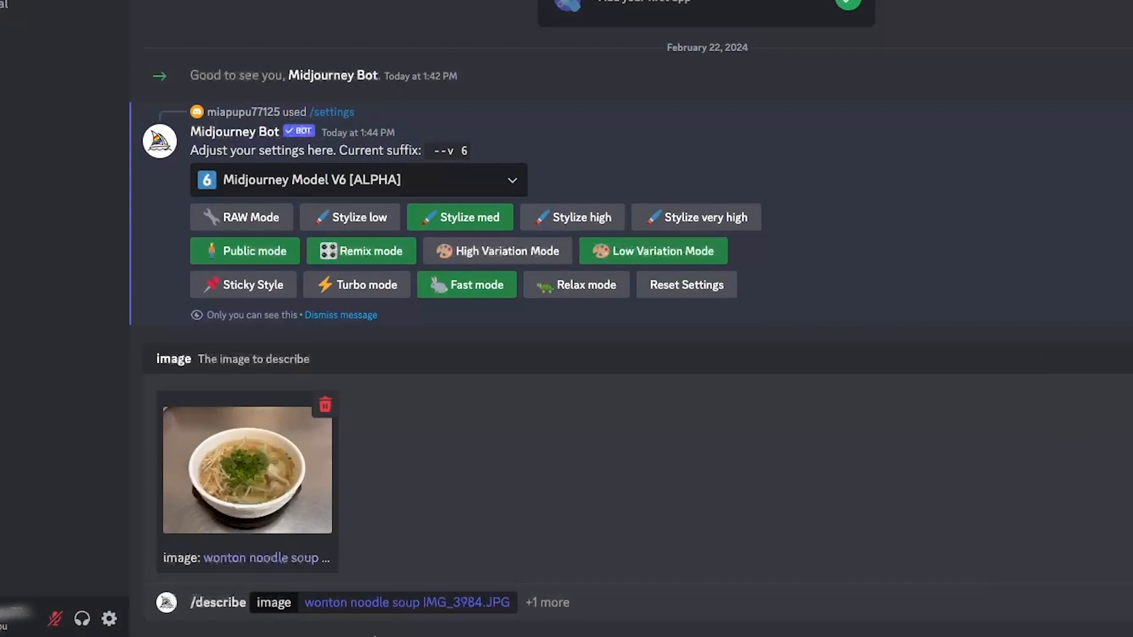
pyautogui.press('Return')
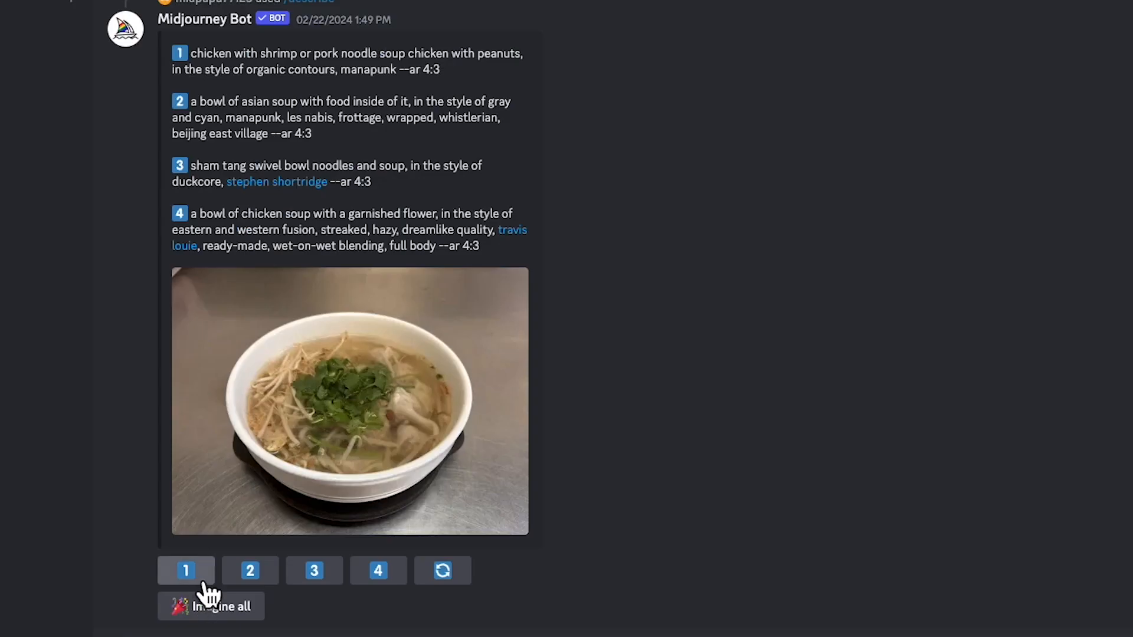
# Step: Submit suggested prompt 1 with its opening word replaced by "wonton soup", and generate images from all the suggested prompts
pyautogui.click(201, 580)
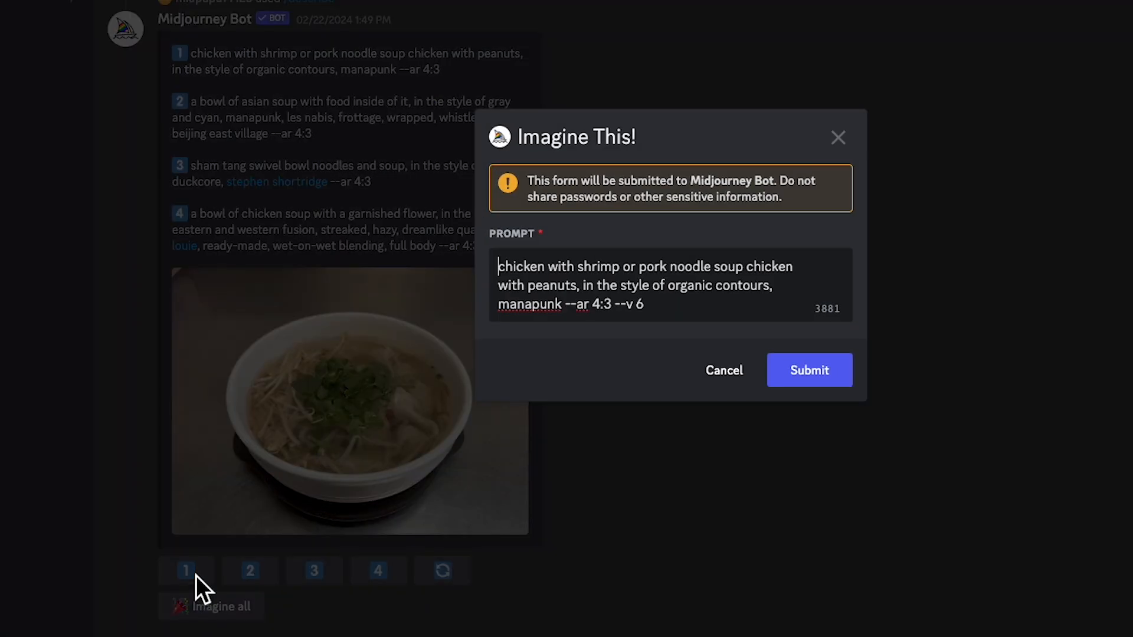
pyautogui.doubleClick(513, 270)
pyautogui.write('wonton soup')
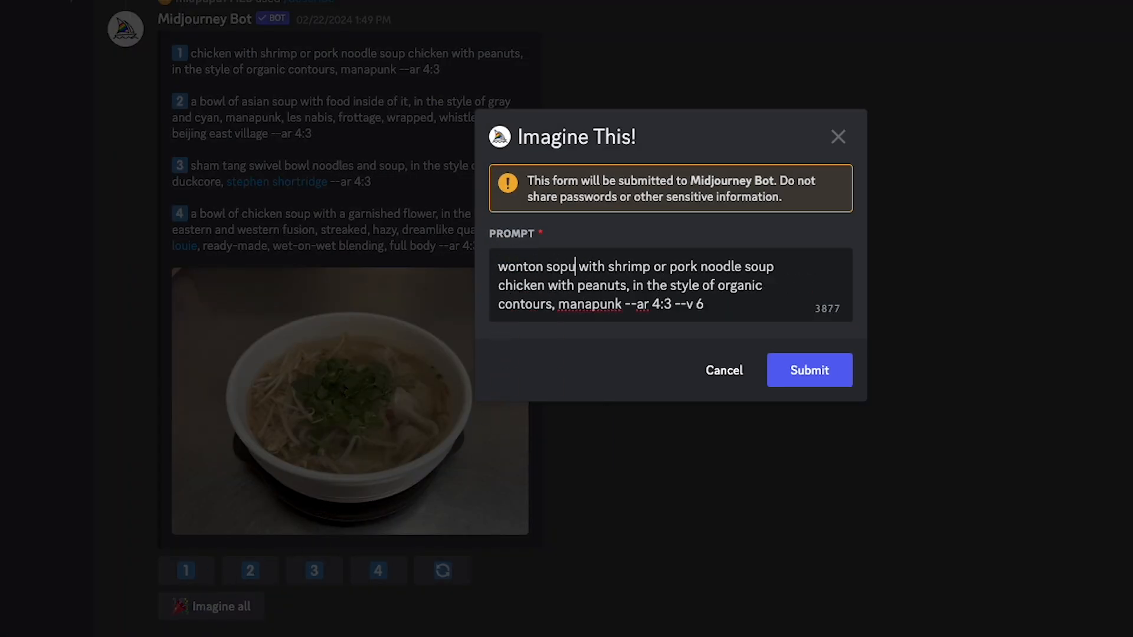
pyautogui.press('Return')
pyautogui.click(227, 607)
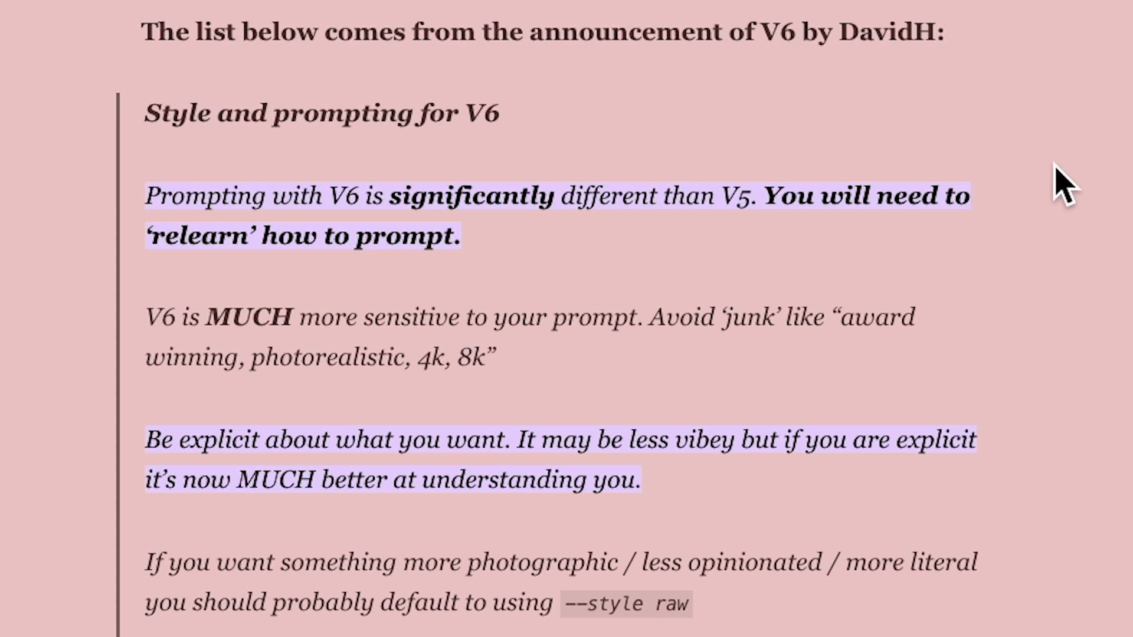
# Step: Read the V6 style and prompting notes, marking the advice to avoid junk like "award winning, photorealistic, 4k, 8k"
pyautogui.moveTo(653, 322); pyautogui.dragTo(721, 371)
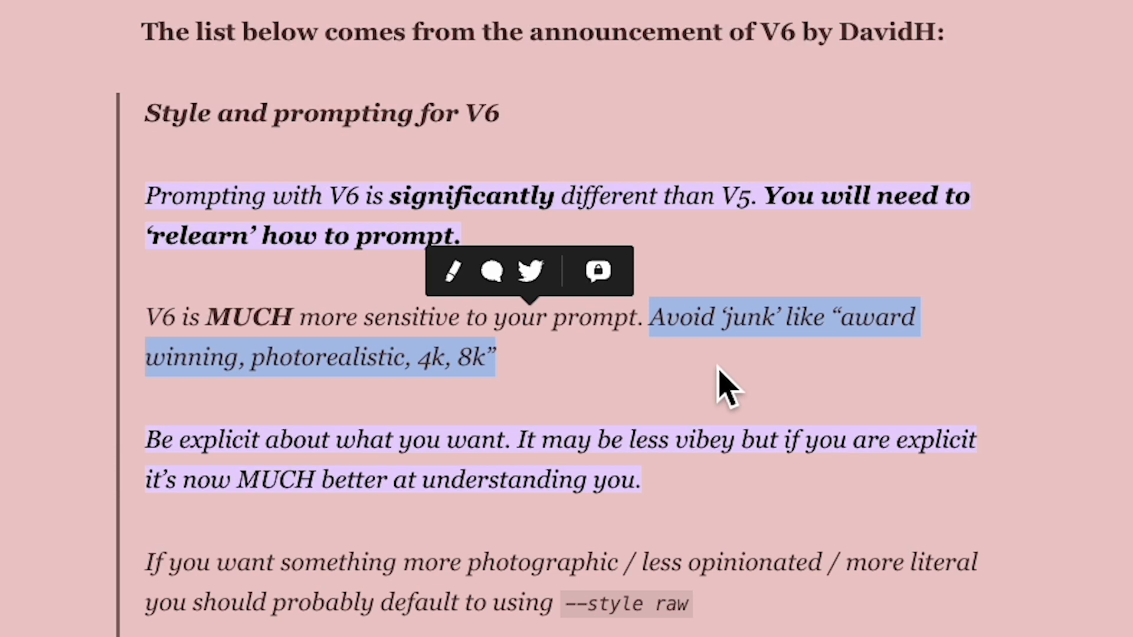
pyautogui.click(578, 448)
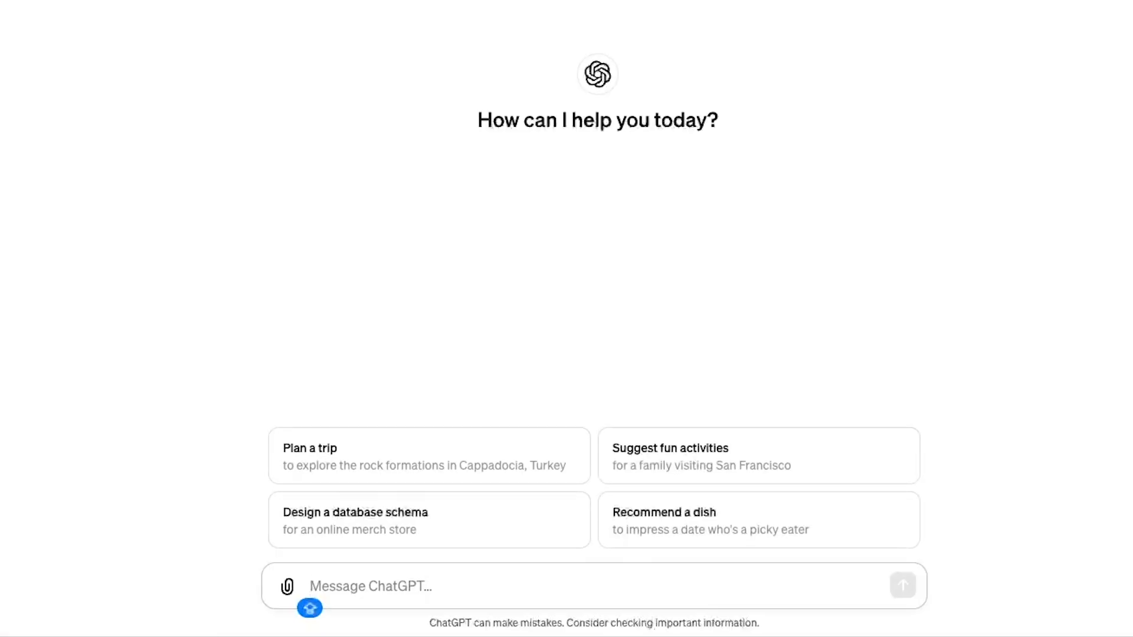
# Step: In ChatGPT, attach the wonton noodle soup photo and send "describe what you see here in one concise paragraph"
pyautogui.click(288, 587)
pyautogui.click(328, 88)
pyautogui.doubleClick(323, 82)
pyautogui.write('describe wh')
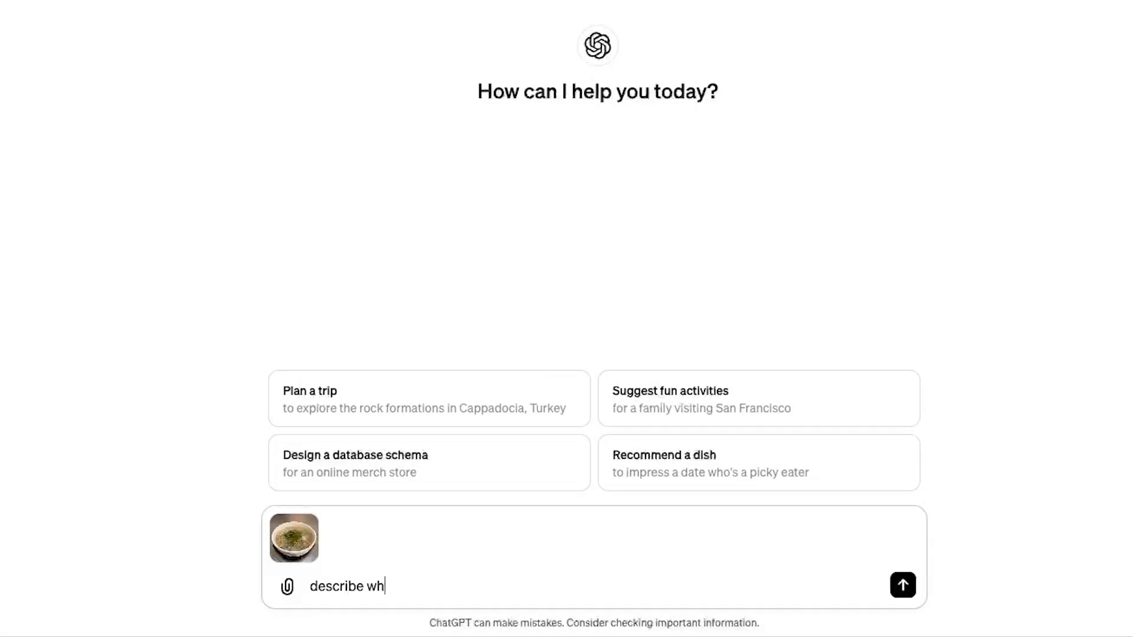
pyautogui.write('at you see here in one concise paragraph')
pyautogui.click(521, 587)
pyautogui.write('concise')
pyautogui.click(638, 586)
pyautogui.press('Return')
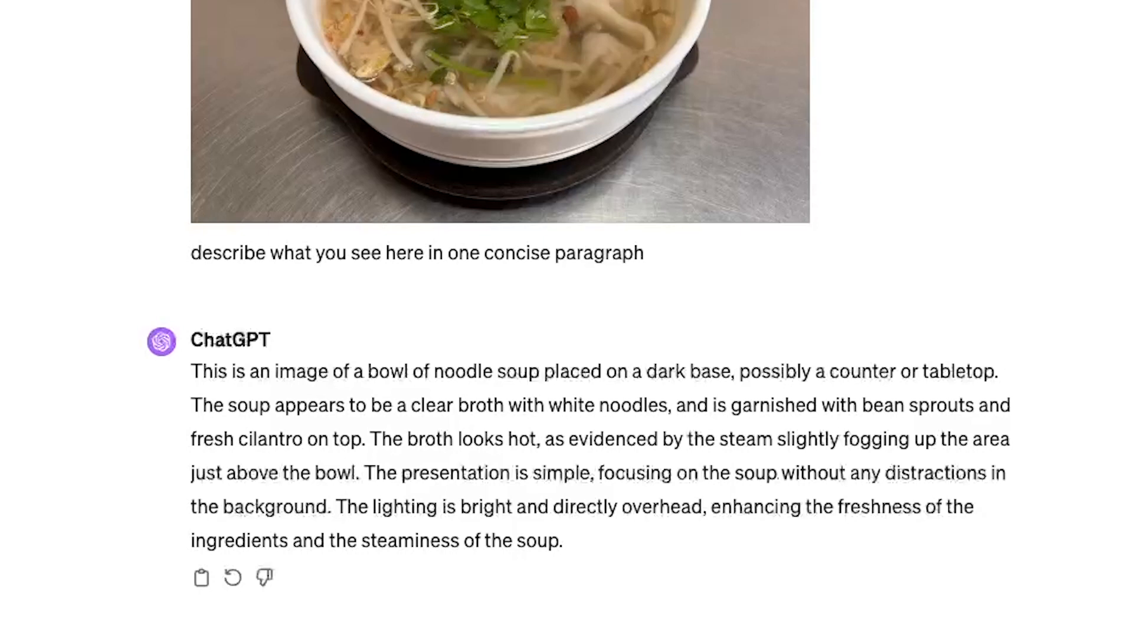
# Step: In the Google Docs copy of the description, replace "This is an image of" with "Gourmet photography" and the soup's surface with "white table"
pyautogui.moveTo(152, 241); pyautogui.dragTo(372, 227)
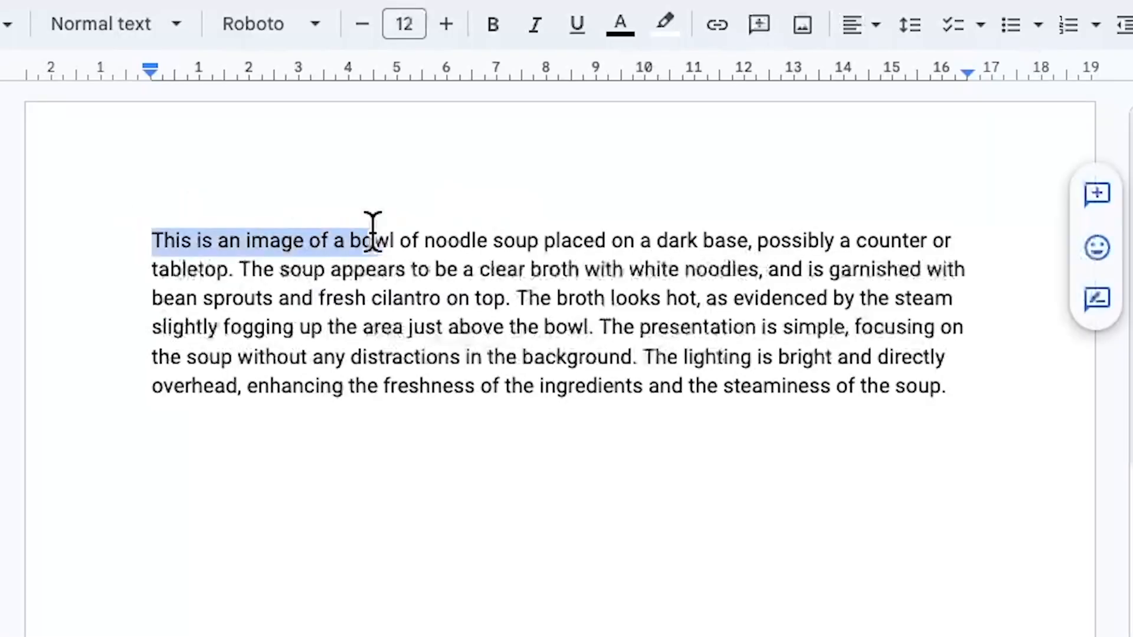
pyautogui.click(318, 241)
pyautogui.moveTo(152, 240); pyautogui.dragTo(336, 241)
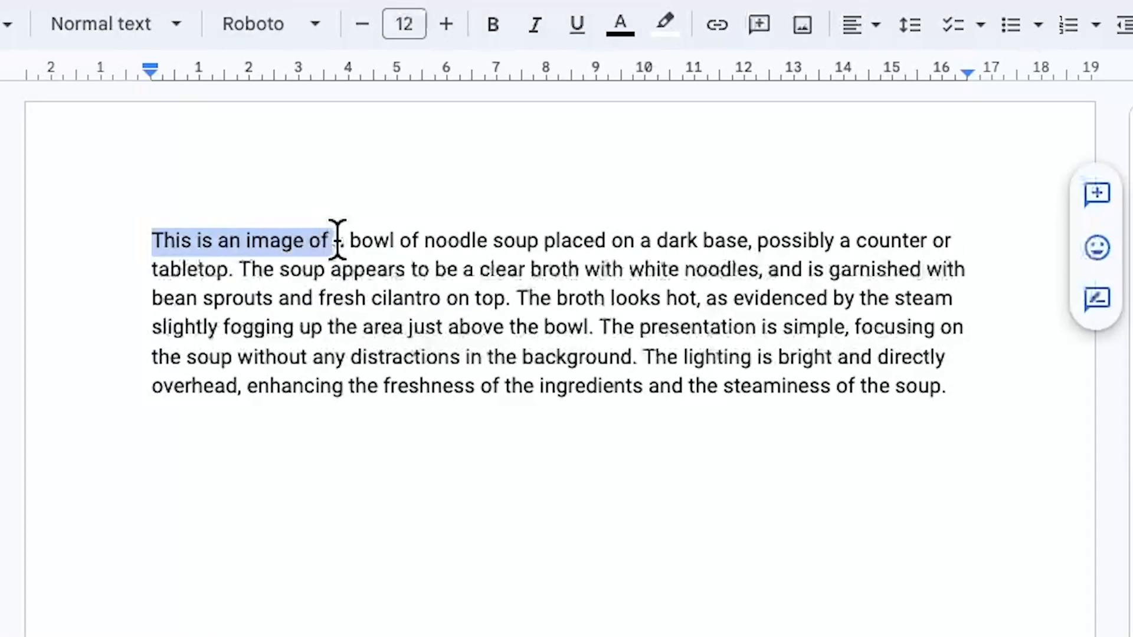
pyautogui.write('Gourmet photography')
pyautogui.moveTo(684, 240); pyautogui.dragTo(255, 269)
pyautogui.press('BackSpace')
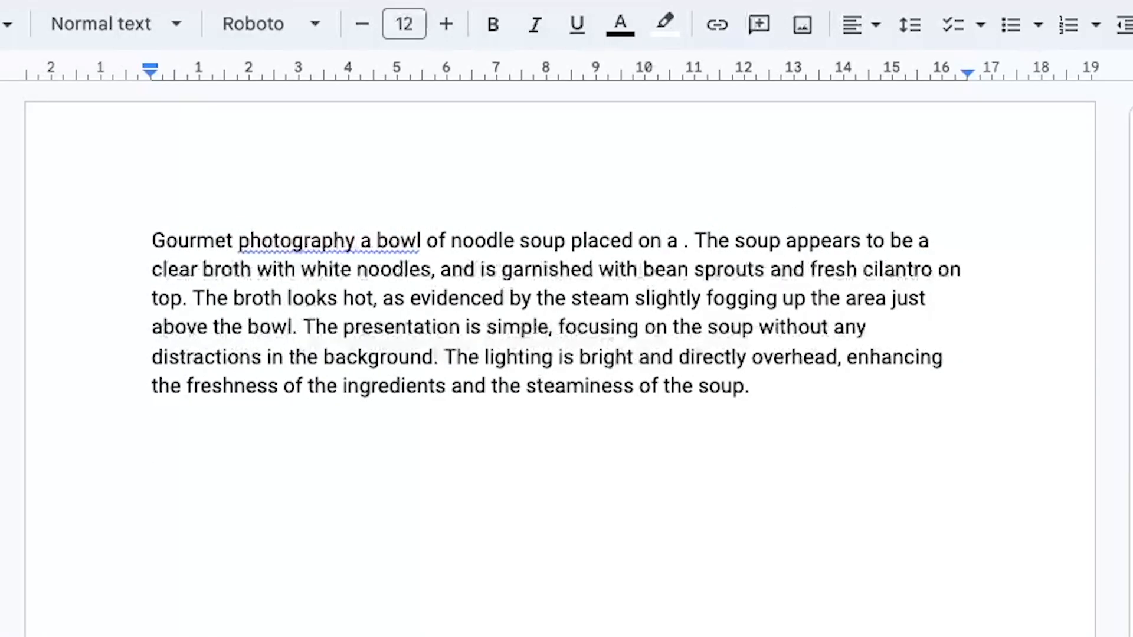
pyautogui.write('white table')
# Step: Shorten the rest of the description by replacing the steam wording with "with steam" and deleting the presentation and lighting text
pyautogui.moveTo(483, 298); pyautogui.dragTo(390, 326)
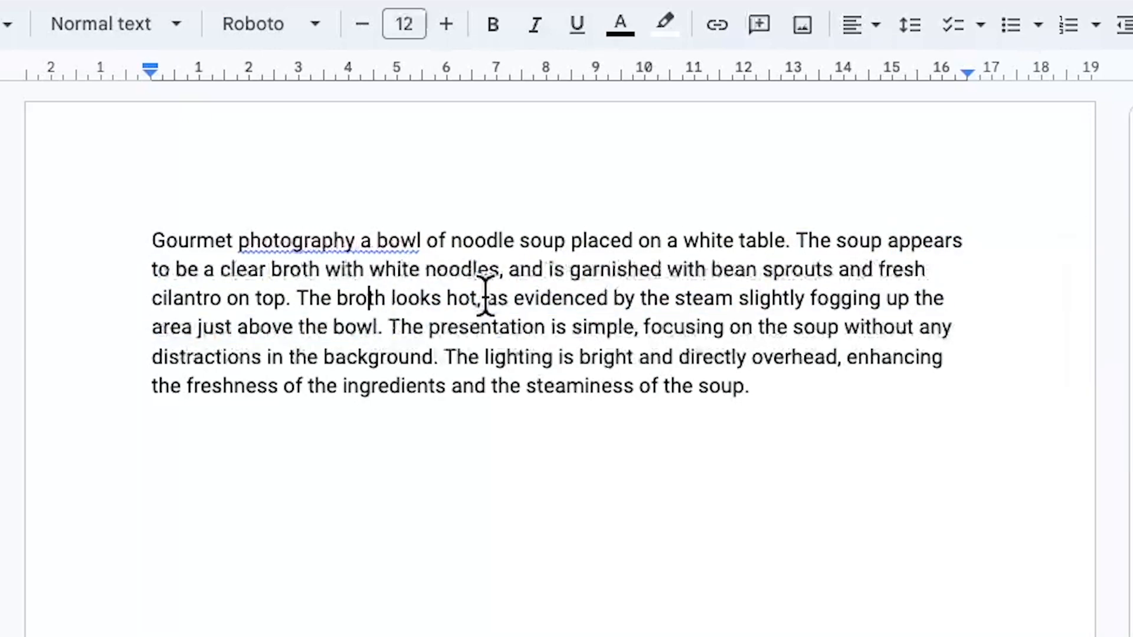
pyautogui.write('with steam')
pyautogui.moveTo(589, 298); pyautogui.dragTo(815, 380)
pyautogui.press('BackSpace')
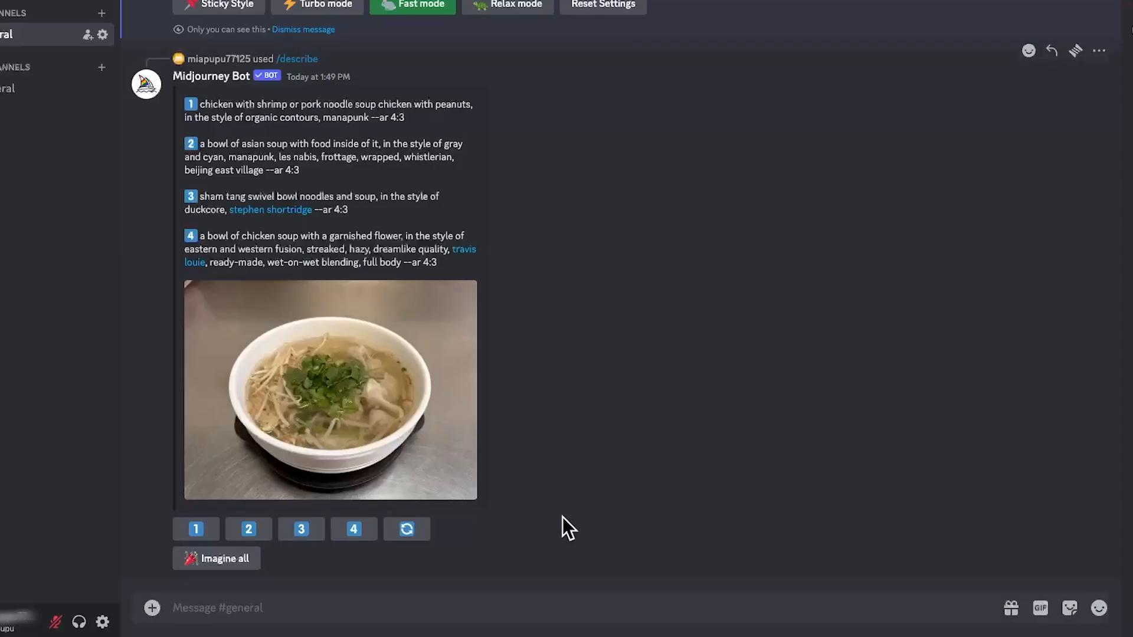
# Step: In Discord, upload the wonton noodle soup IMG_3984 photo and post it in the general channel
pyautogui.click(151, 608)
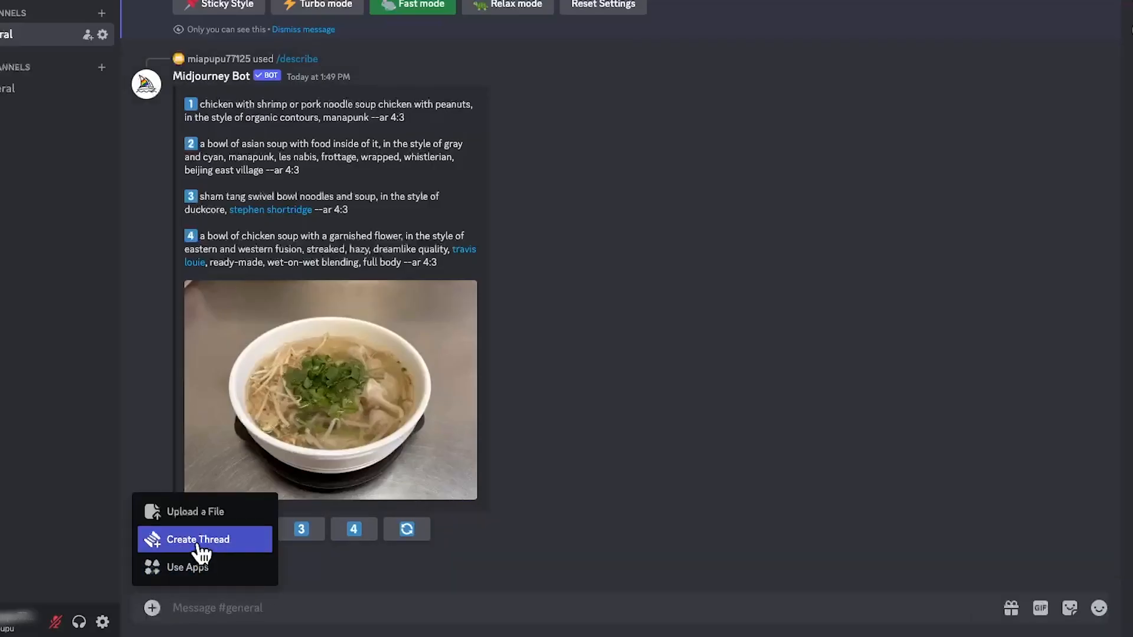
pyautogui.click(195, 512)
pyautogui.doubleClick(459, 58)
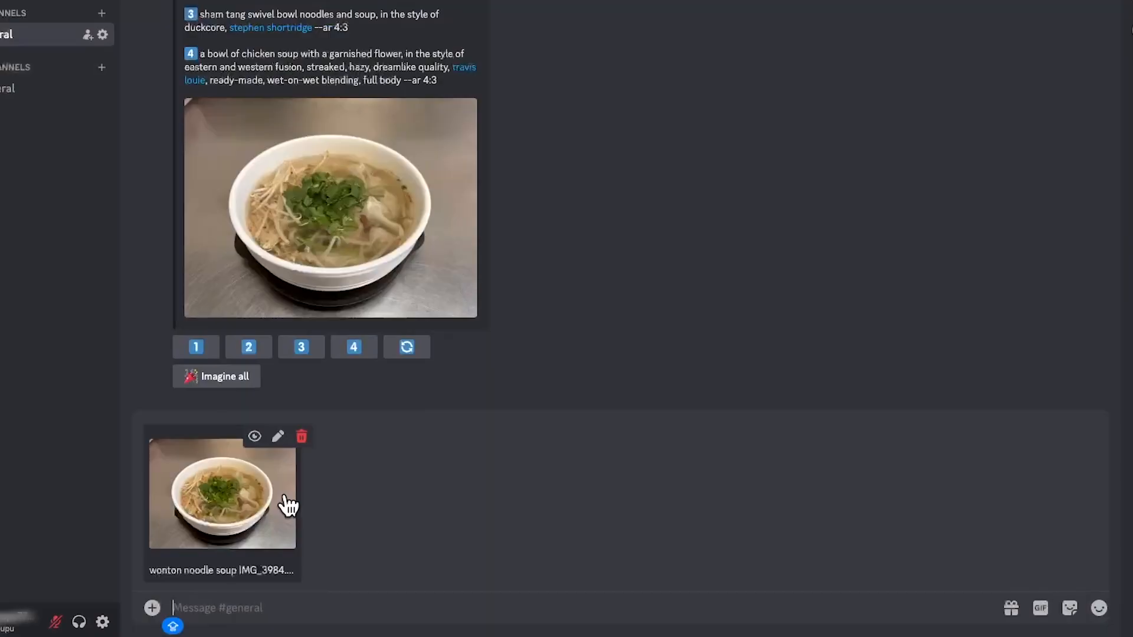
pyautogui.press('Return')
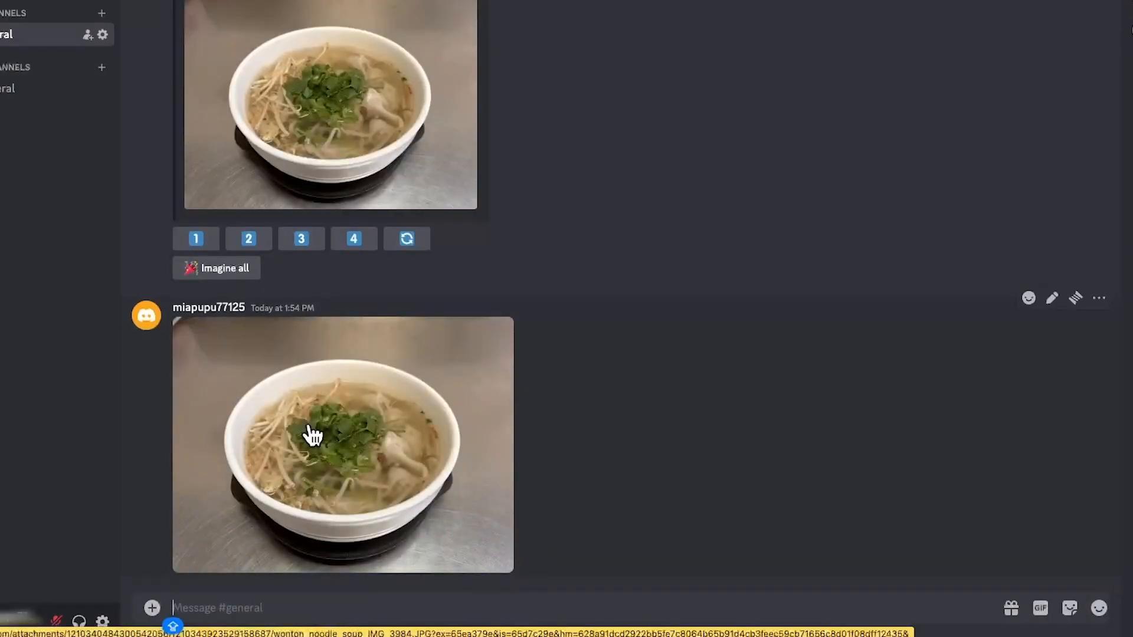
# Step: Enlarge the posted soup photo, copy its image address and close the preview
pyautogui.click(420, 478)
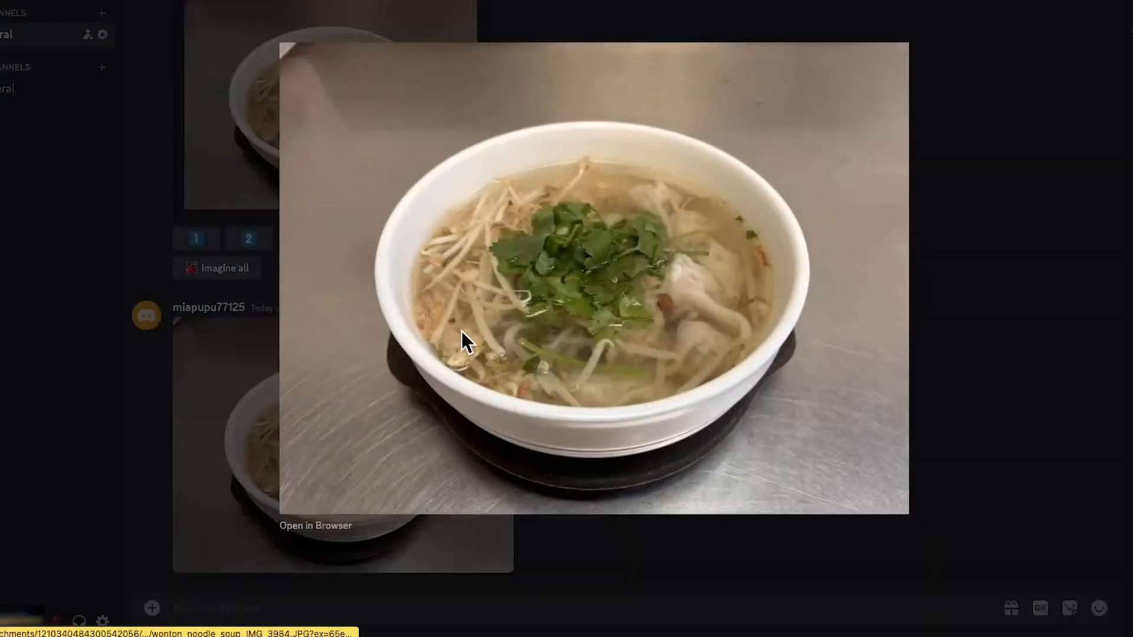
pyautogui.rightClick(462, 331)
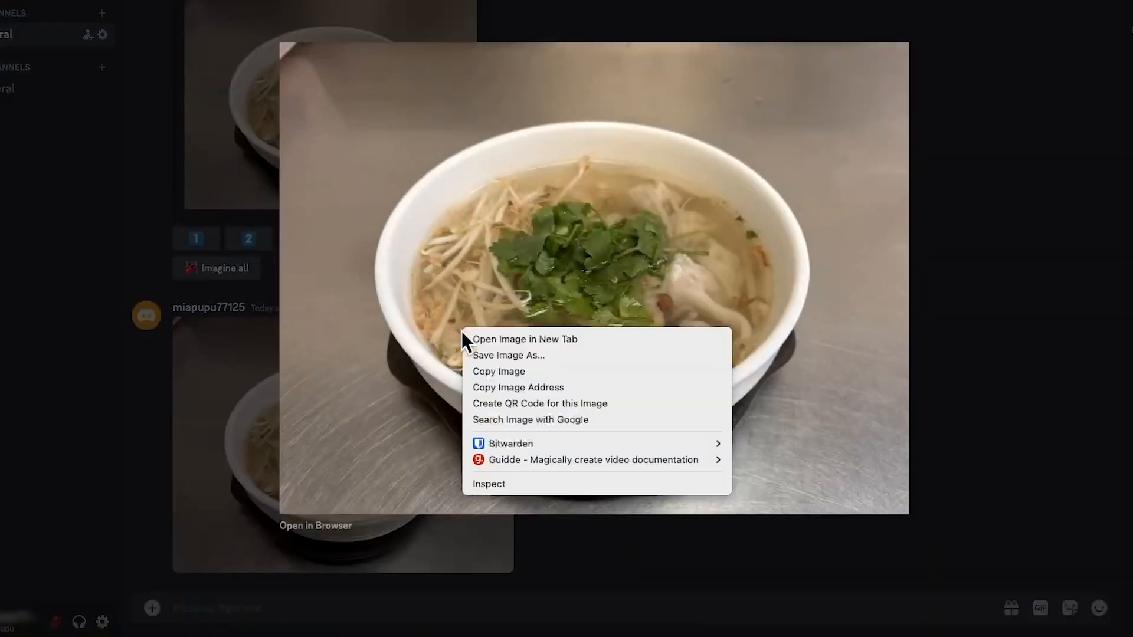
pyautogui.click(508, 387)
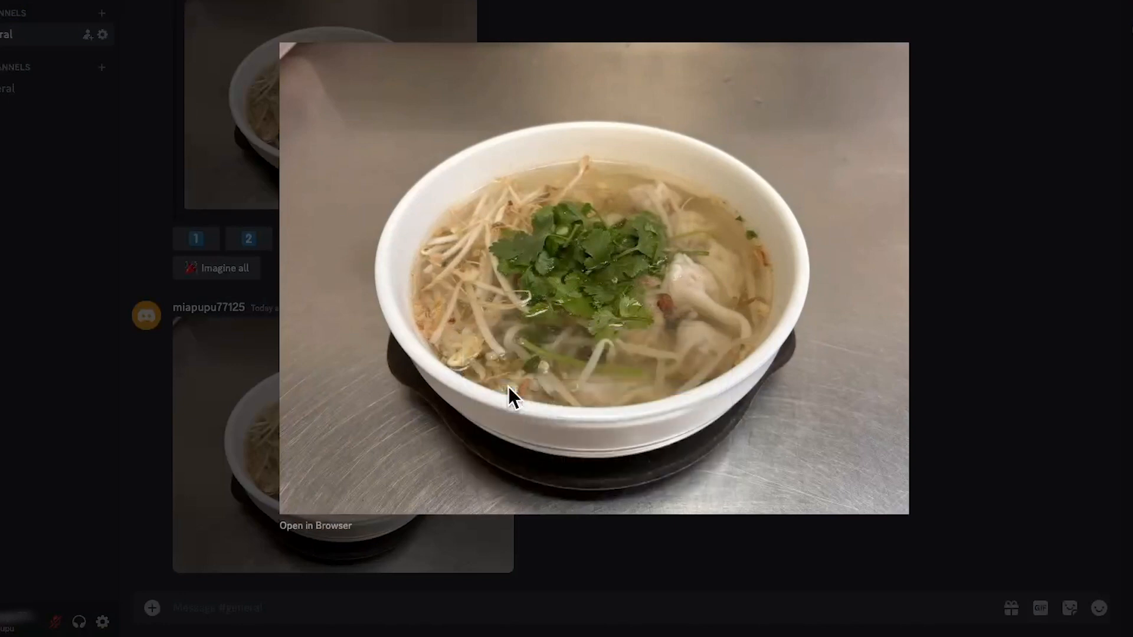
pyautogui.click(432, 596)
# Step: Start an /imagine command in the general channel with the copied image address as the beginning of its prompt
pyautogui.write('/')
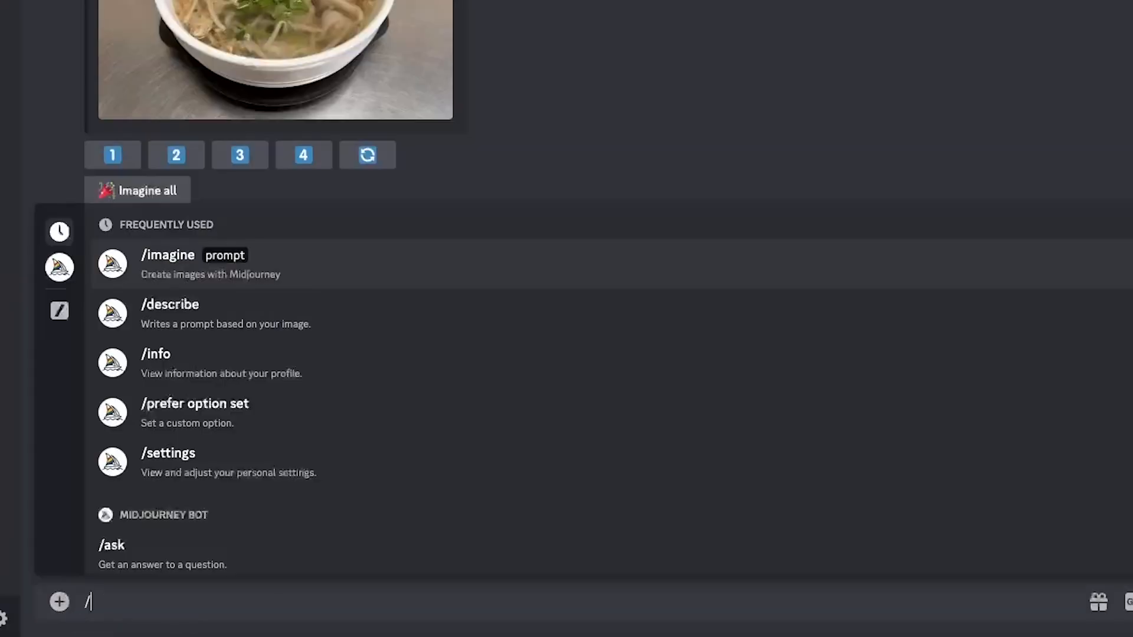
pyautogui.write('imagine')
pyautogui.press('Return')
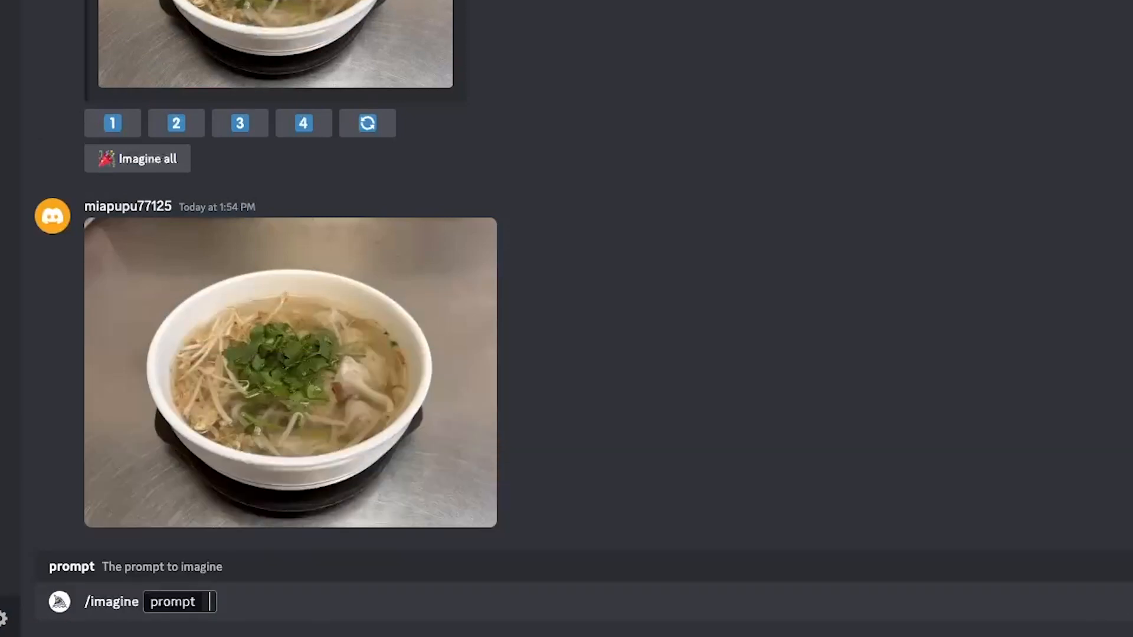
pyautogui.hotkey('ctrl', 'v')
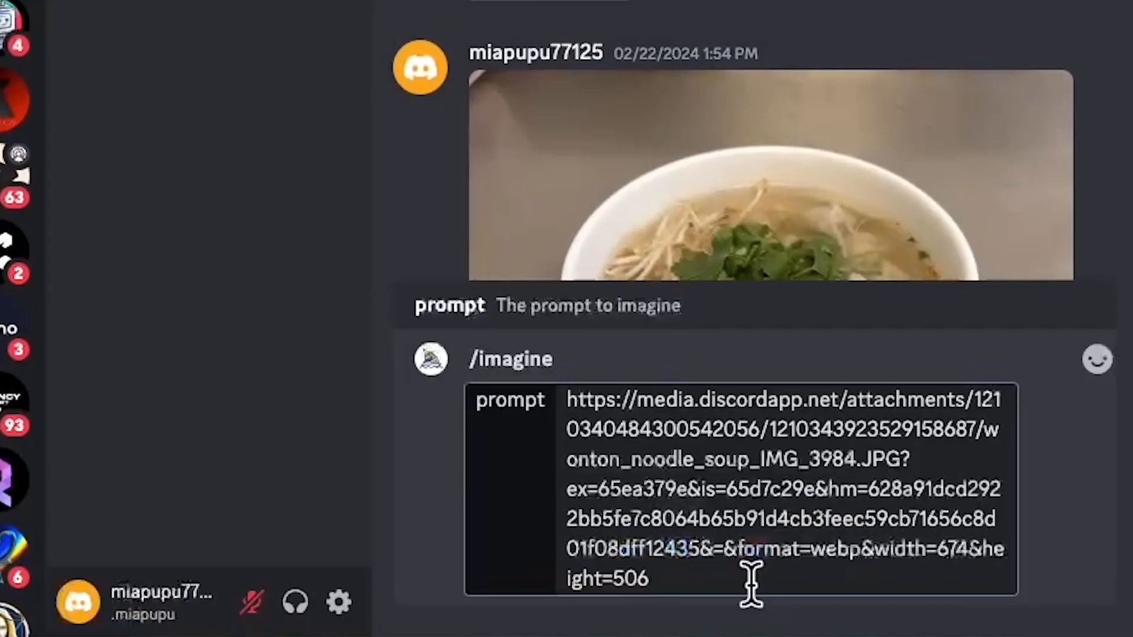
# Step: Paste the soup description after the image link and reword its opening to "Gourmet food photography of a bowl of wonton noodle soup"
pyautogui.hotkey('ctrl', 'v')
pyautogui.moveTo(653, 252); pyautogui.dragTo(763, 311)
pyautogui.write('Gourmet food photography')
pyautogui.click(568, 281)
pyautogui.write('wonton')
pyautogui.press('BackSpace')
pyautogui.write('a')
# Step: Reword the second sentence to begin "The soup has clear broth" and delete all text after "fresh cilantro on top."
pyautogui.moveTo(617, 311); pyautogui.dragTo(761, 316)
pyautogui.write('has')
pyautogui.moveTo(631, 401); pyautogui.dragTo(1002, 590)
pyautogui.press('BackSpace')
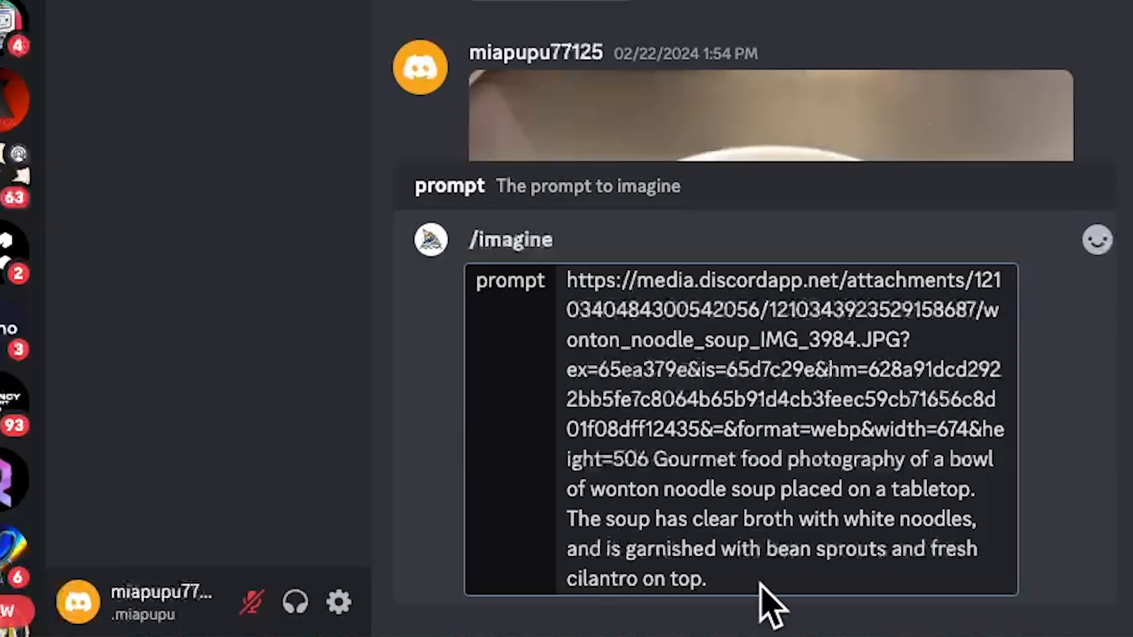
# Step: Append the parameters --iw 2 --style raw --stylize 200 --ar 9:11 --v 6 to the prompt, consulting the style raw documentation
pyautogui.write('--iw 2')
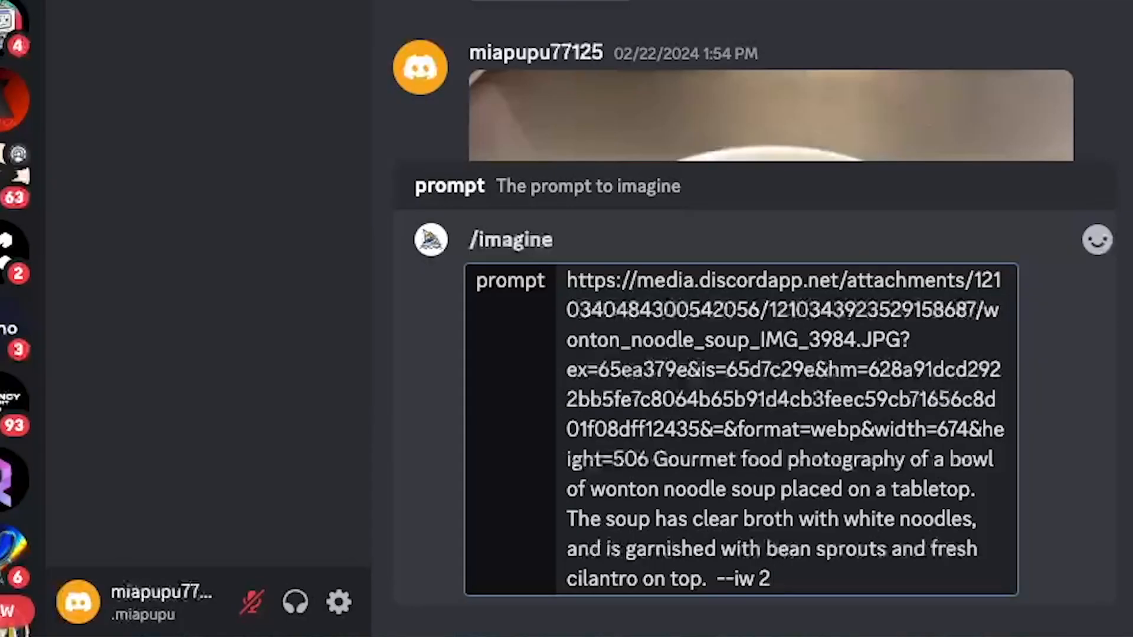
pyautogui.write('--style raw')
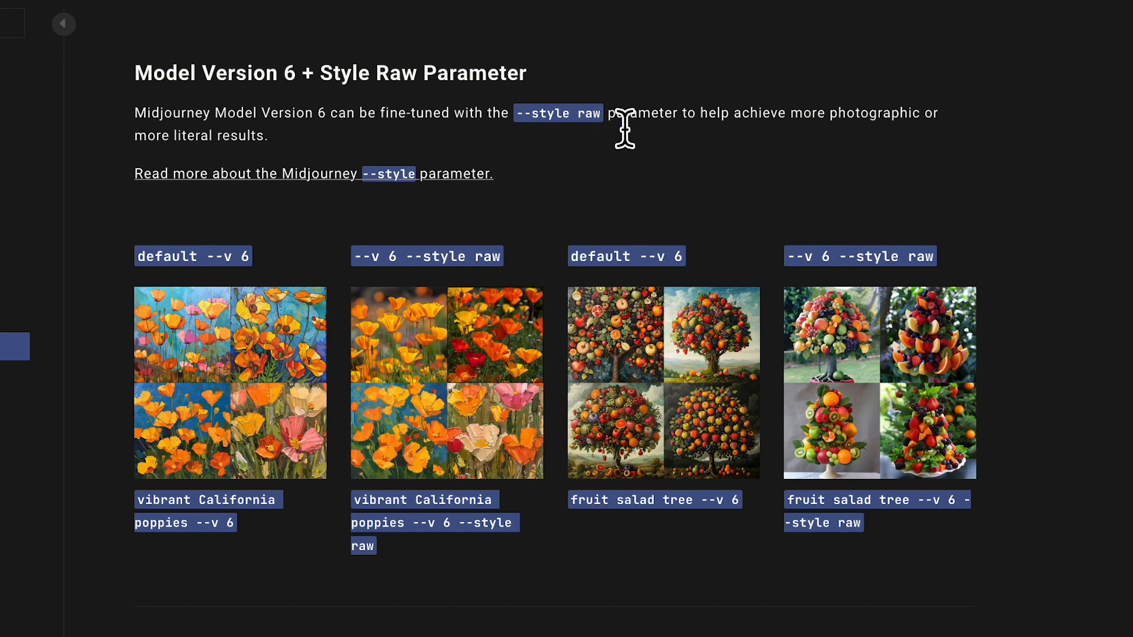
pyautogui.moveTo(734, 114); pyautogui.dragTo(760, 145)
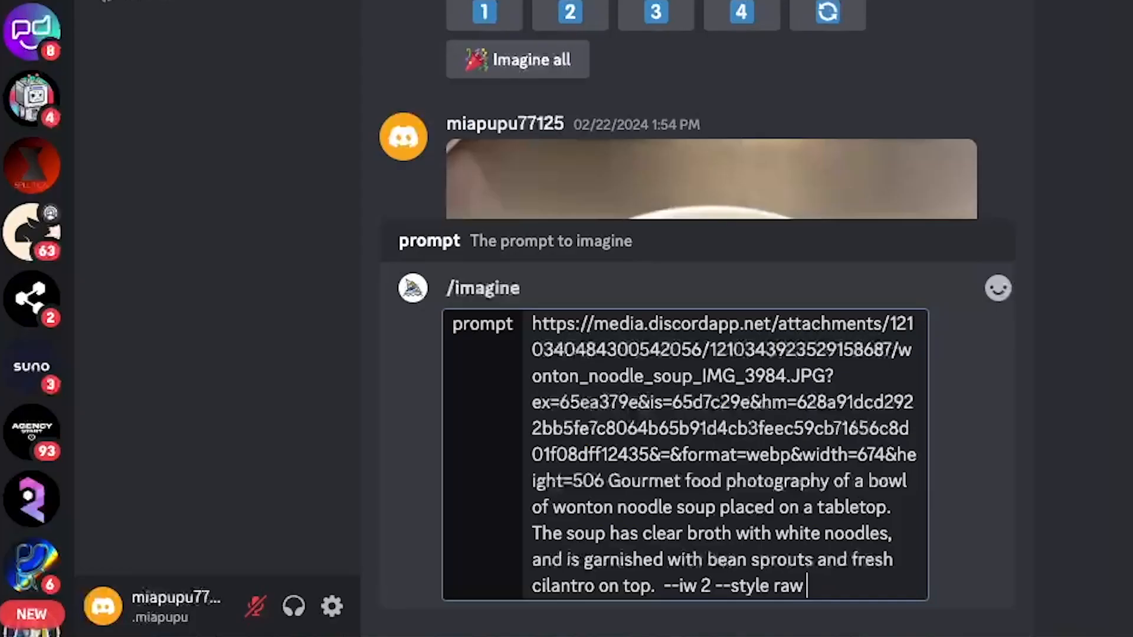
pyautogui.write('--iw 2 --style raw --stylize')
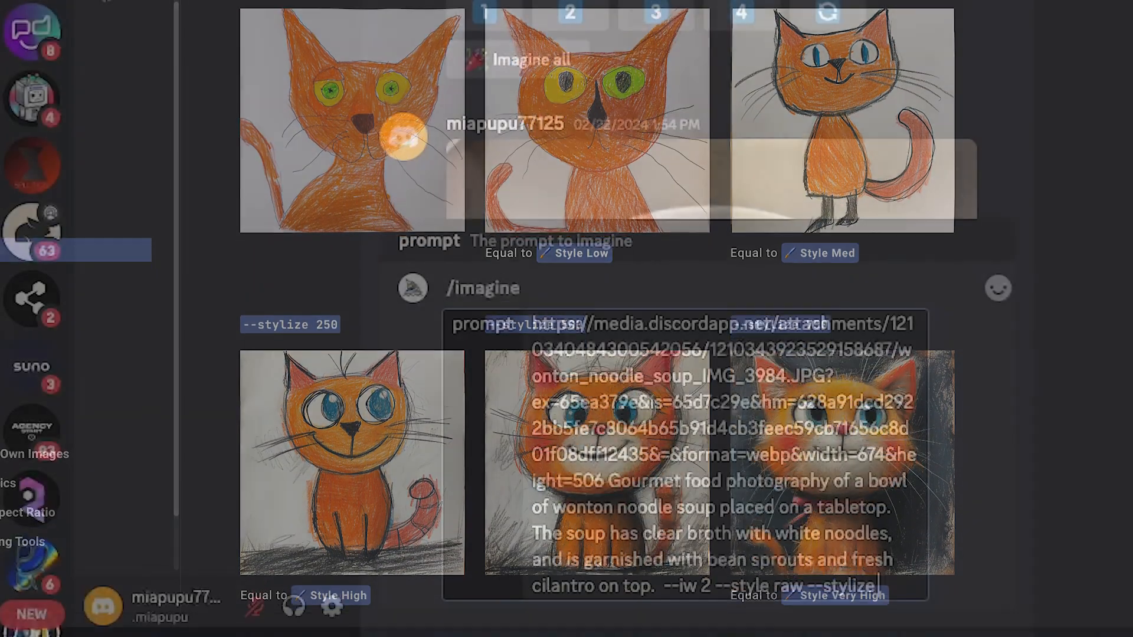
pyautogui.write('00')
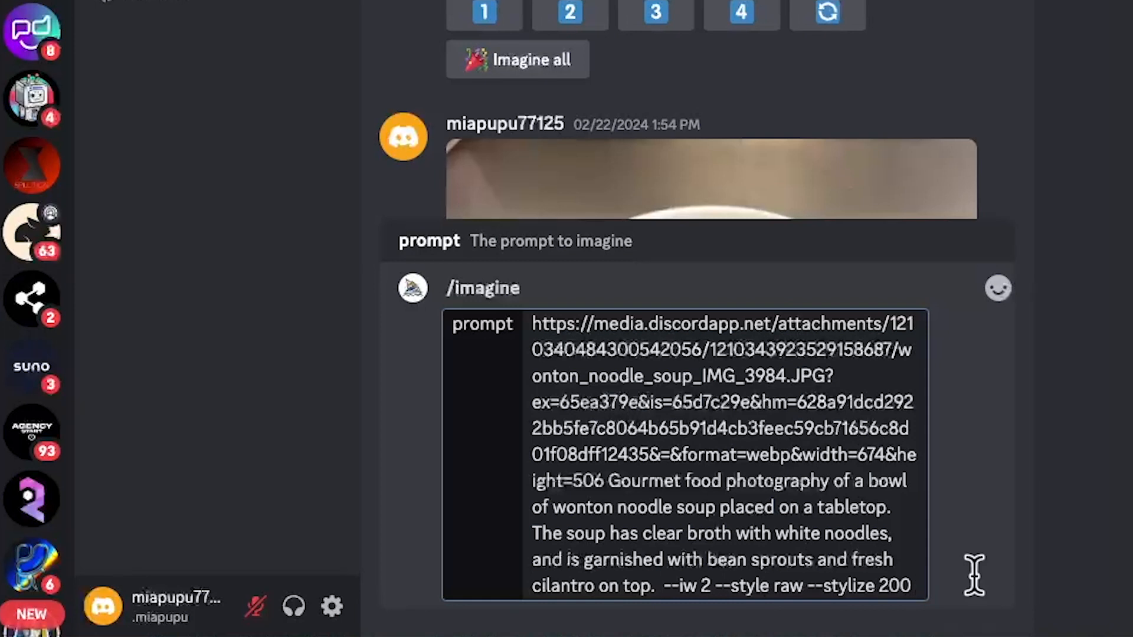
pyautogui.write('--ar ')
pyautogui.write('9:16')
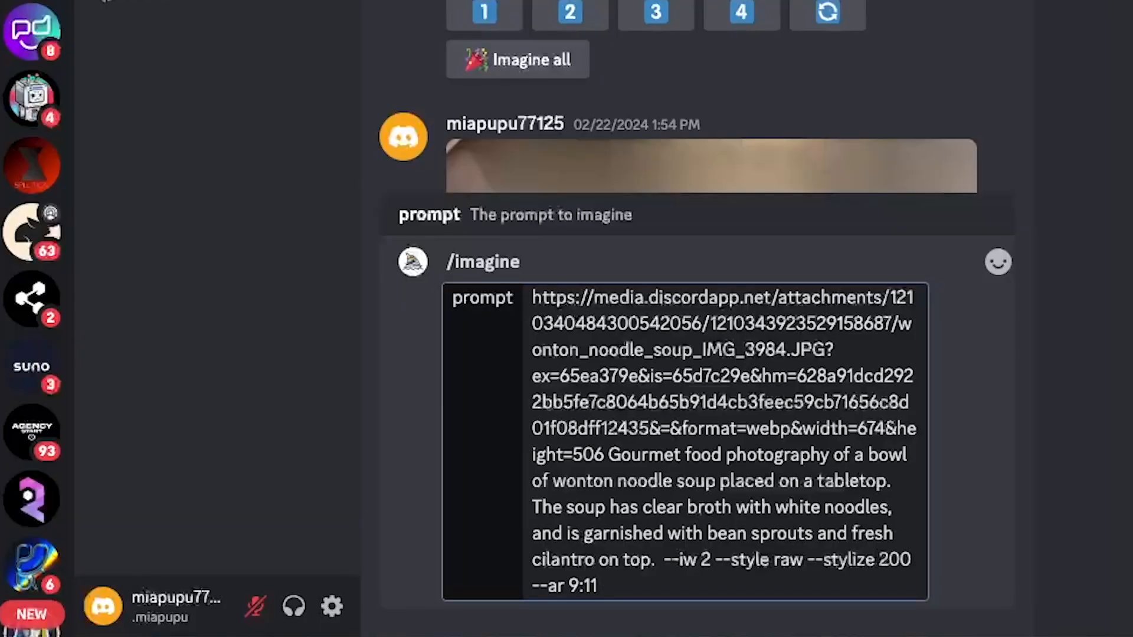
pyautogui.write('--v 6')
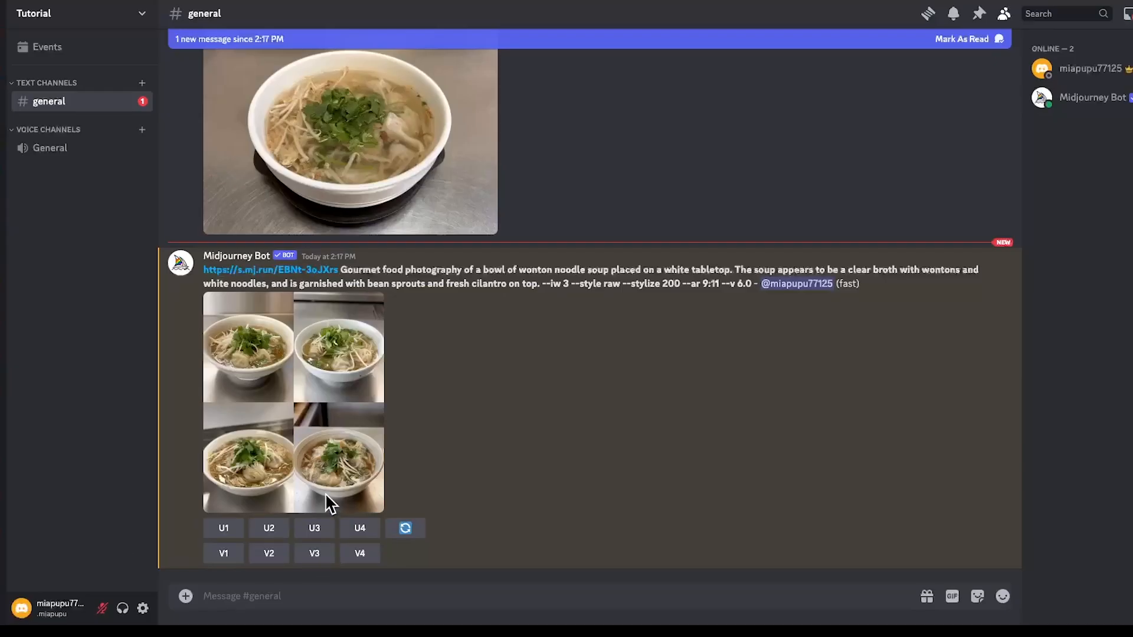
# Step: Open the generated soup image grid full size in the browser and zoom in to inspect the four images
pyautogui.click(306, 458)
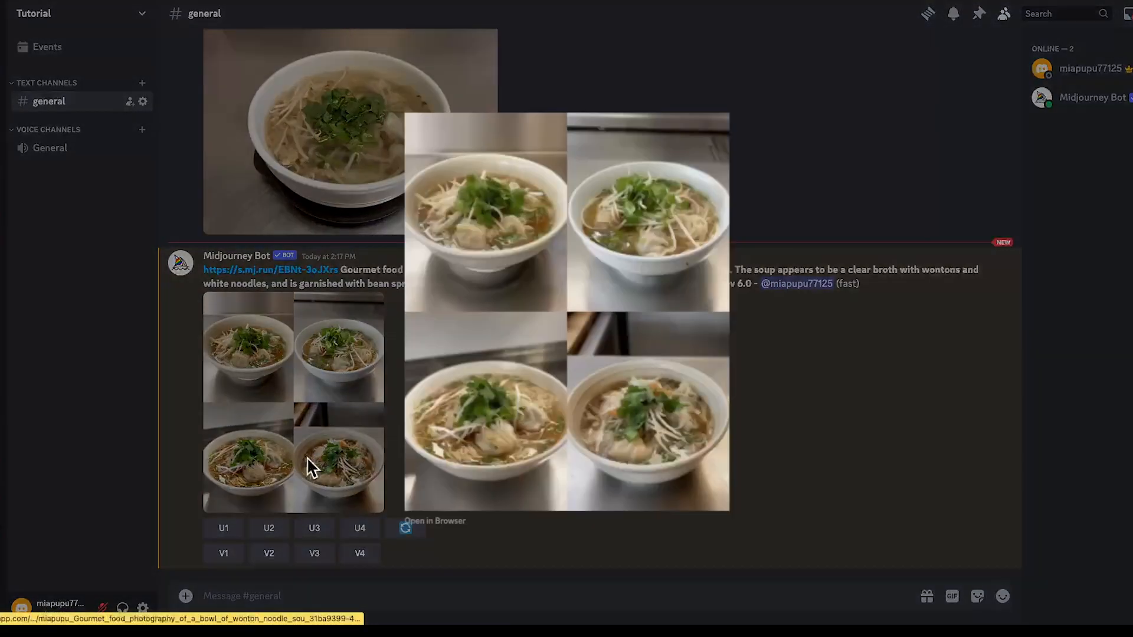
pyautogui.click(434, 527)
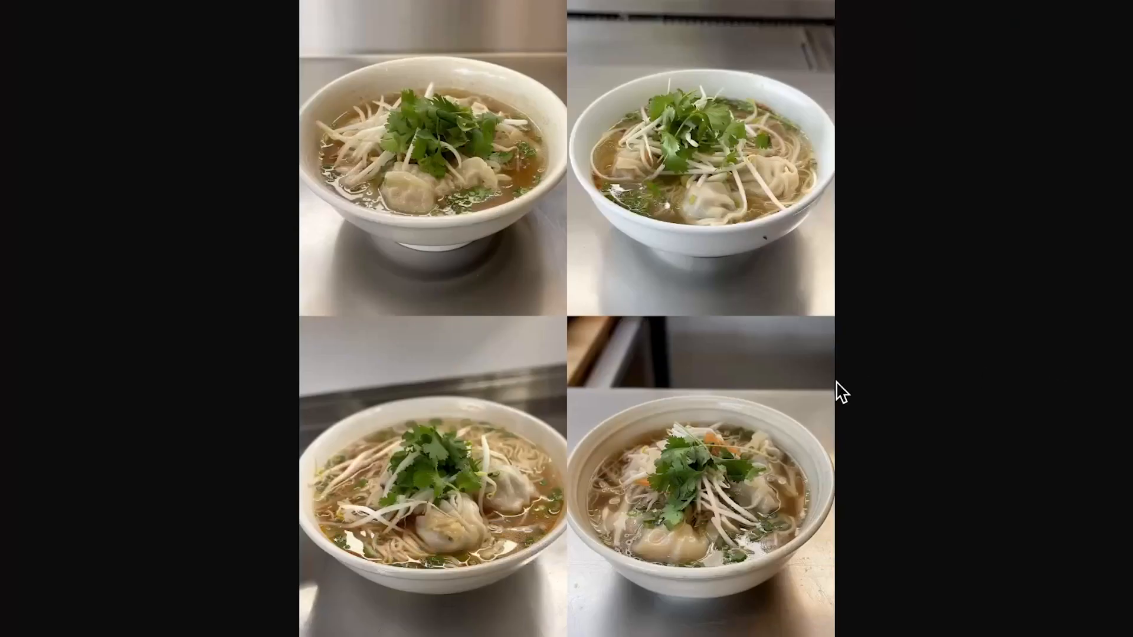
pyautogui.click(738, 435)
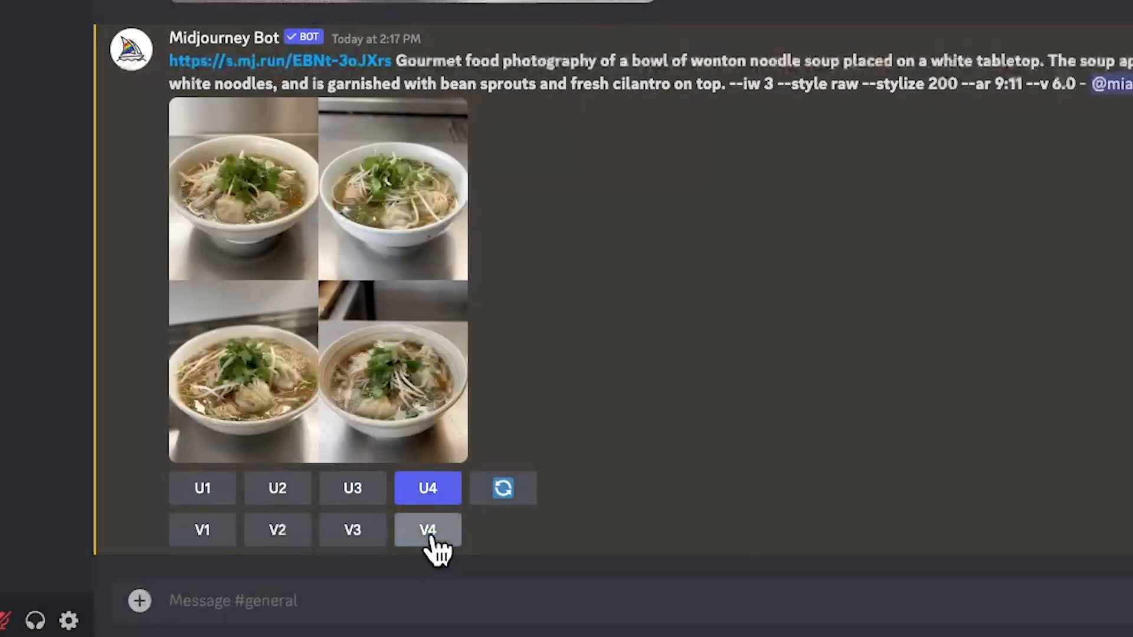
# Step: Create a variation of image 4 with the garnish reworded to "bean sprout, fresh cilantro and red chili pepper on top"
pyautogui.click(431, 531)
pyautogui.scroll(-1, 704, 255)
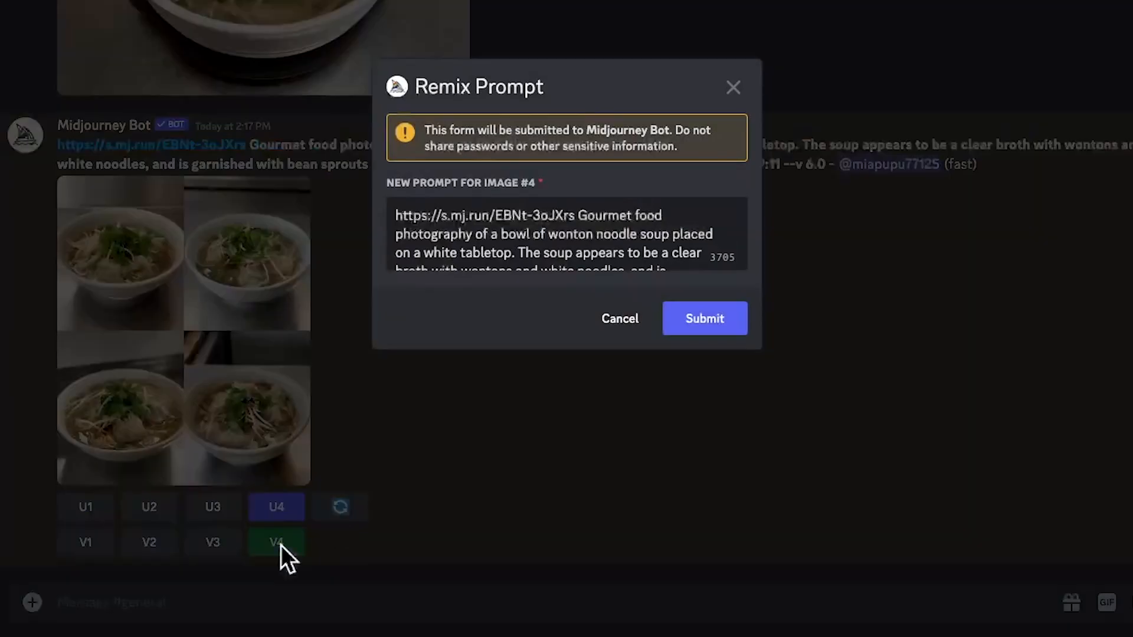
pyautogui.scroll(-1, 608, 236)
pyautogui.click(677, 233)
pyautogui.write('and re')
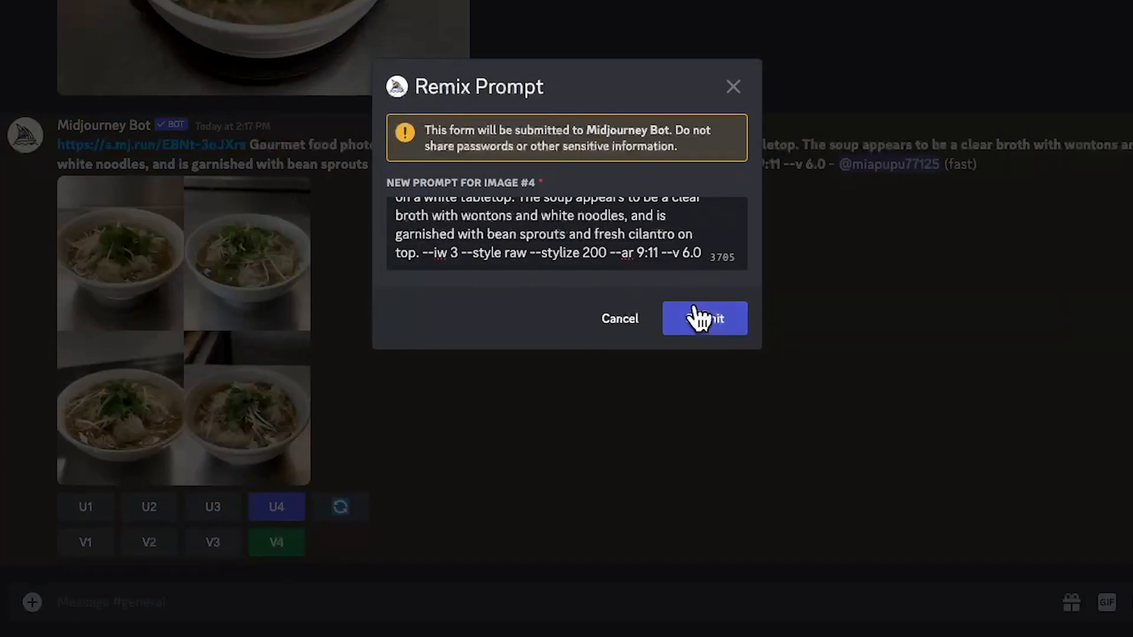
pyautogui.write('d chilli peopper')
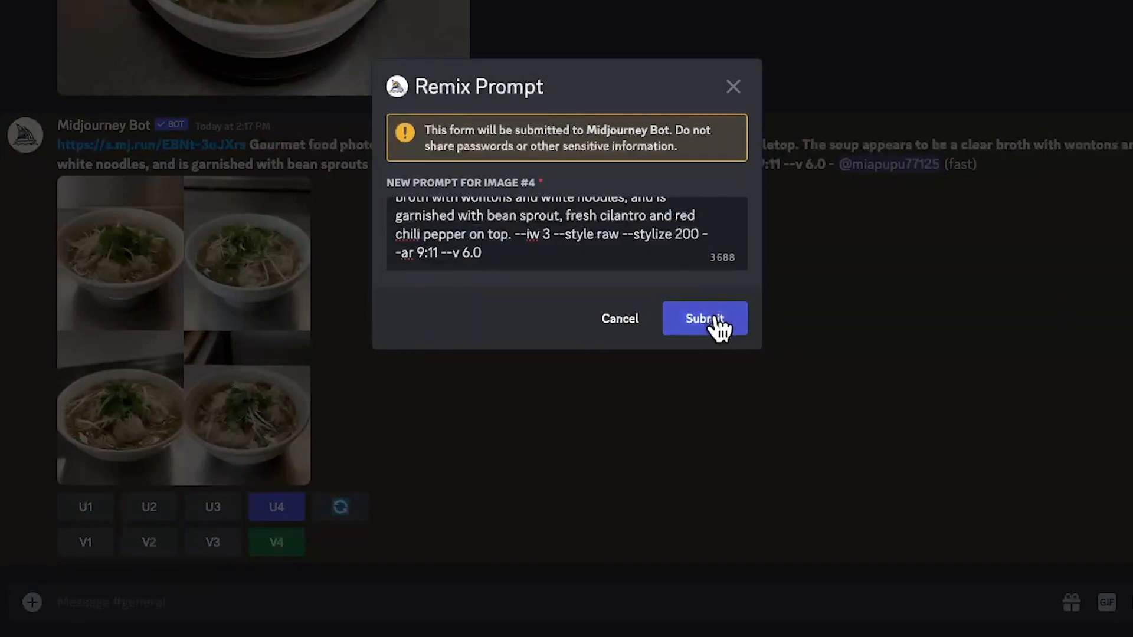
pyautogui.click(715, 313)
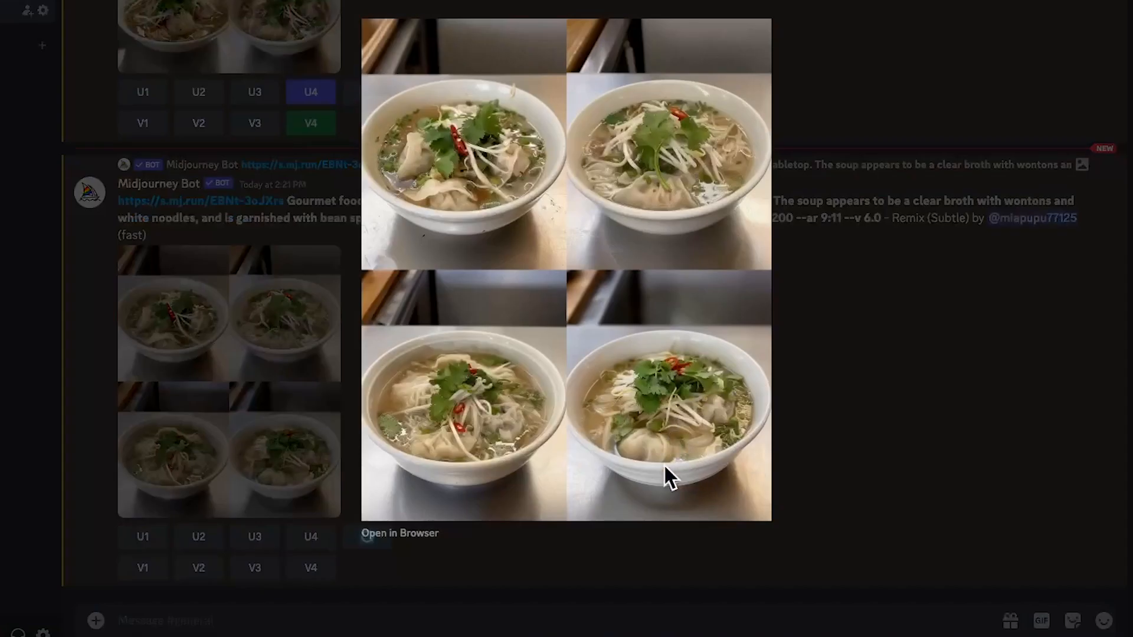
# Step: Upscale the fourth image of the chili pepper grid and open it for region variation
pyautogui.click(456, 563)
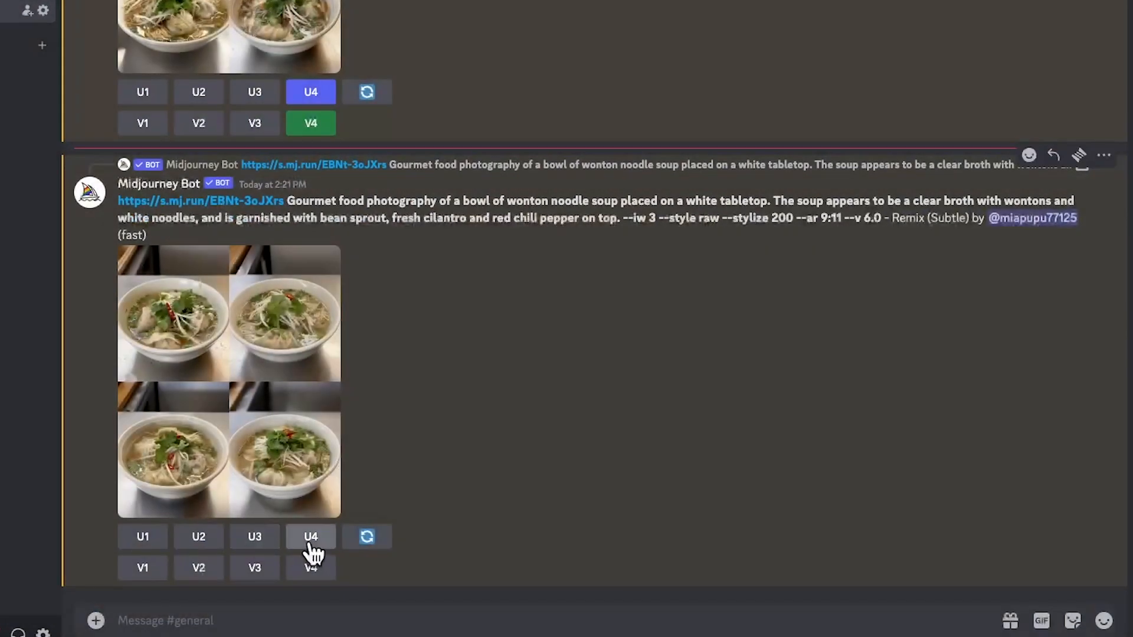
pyautogui.click(310, 544)
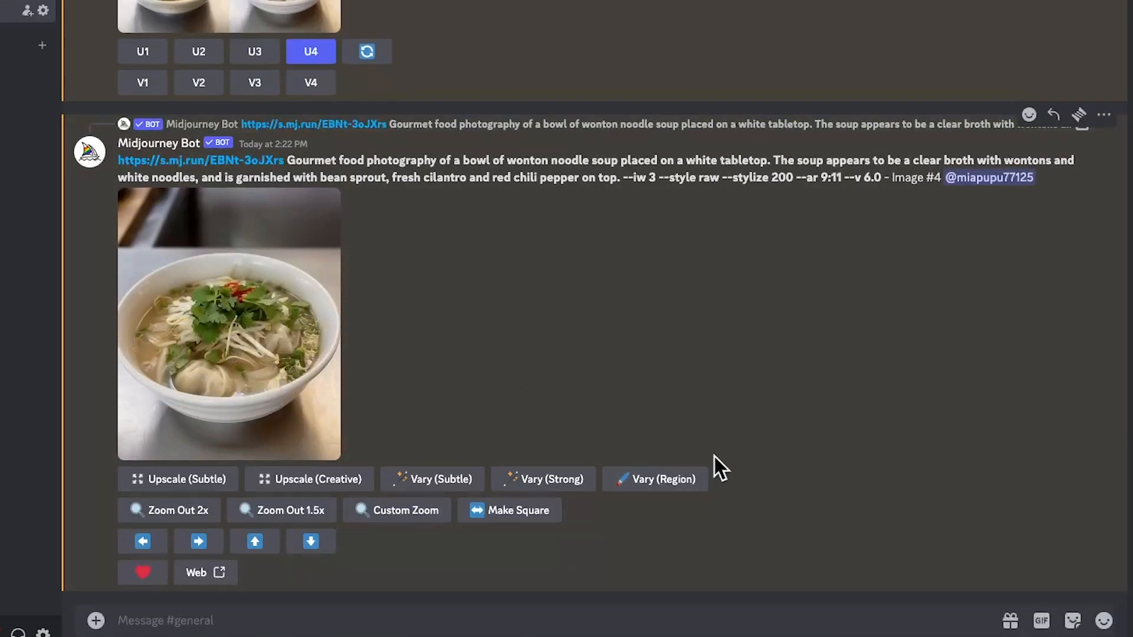
pyautogui.click(682, 481)
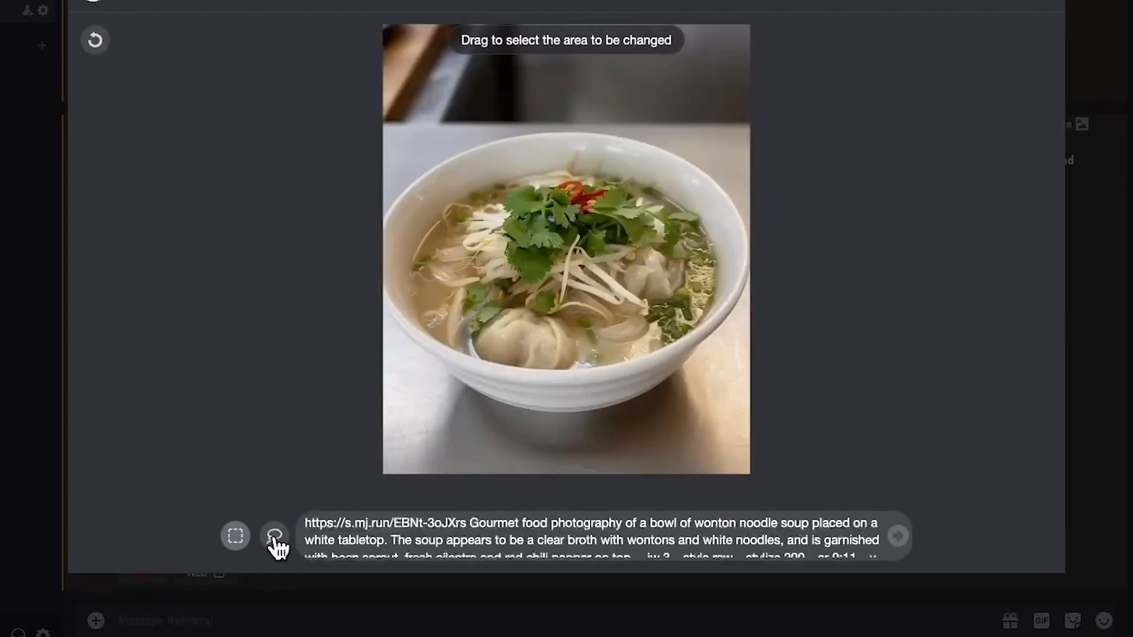
# Step: Lasso the soup area behind the front wonton as the region to change, clearing trial rectangular and lasso selections
pyautogui.click(275, 537)
pyautogui.moveTo(533, 278)
pyautogui.mouseDown()
pyautogui.moveTo(478, 252)
pyautogui.moveTo(461, 287)
pyautogui.moveTo(516, 327)
pyautogui.mouseUp()
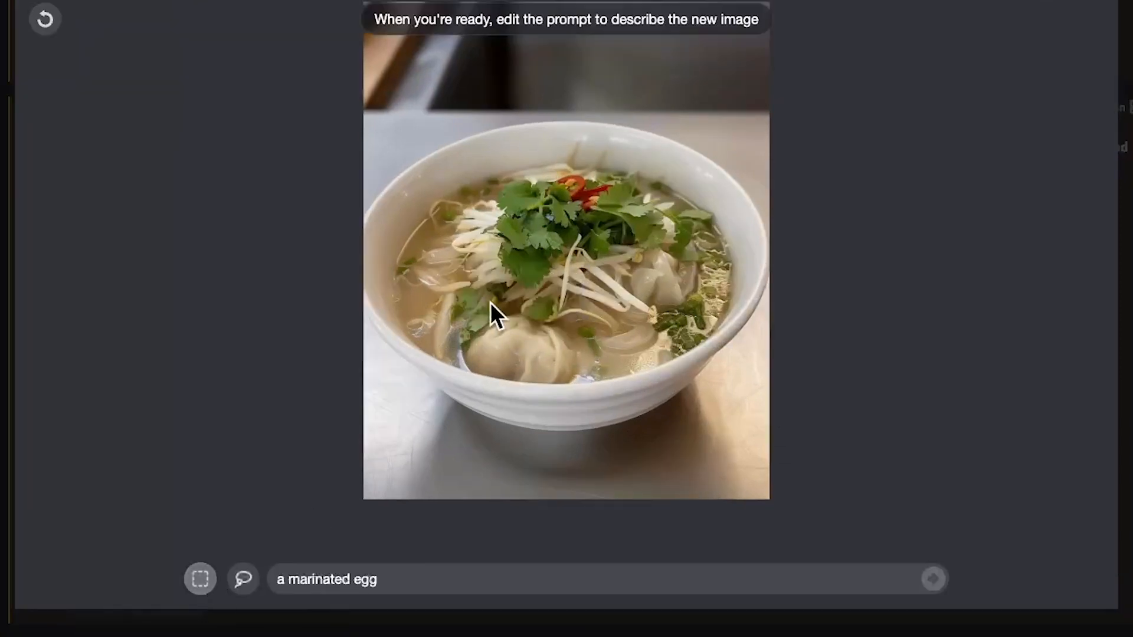
pyautogui.moveTo(458, 238); pyautogui.dragTo(591, 338)
pyautogui.click(95, 39)
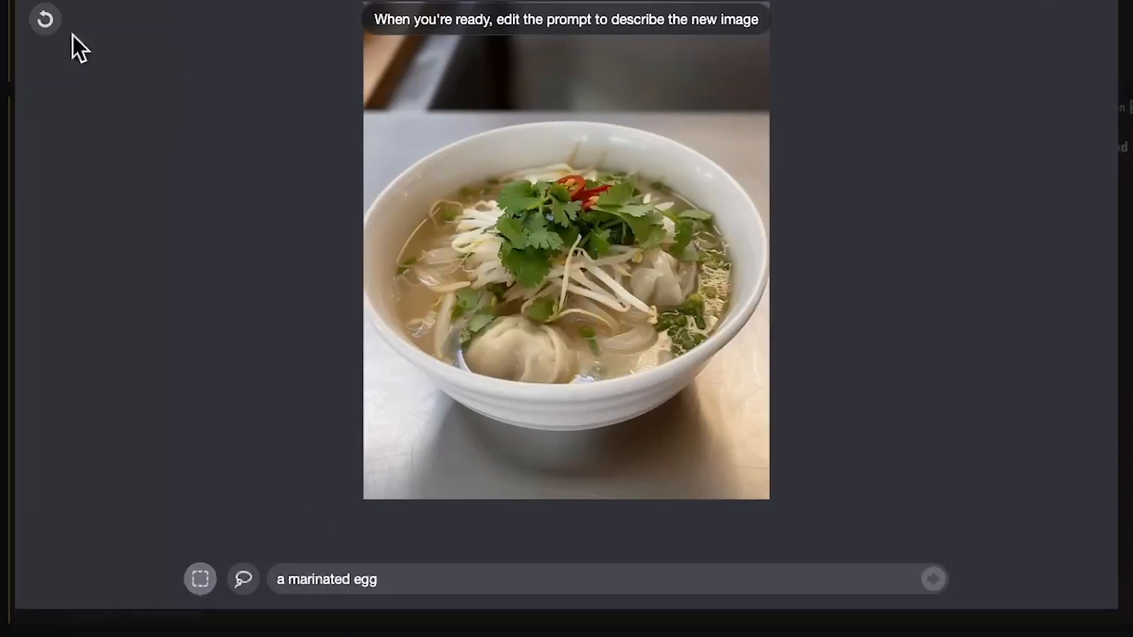
pyautogui.click(244, 580)
pyautogui.moveTo(471, 311)
pyautogui.mouseDown()
pyautogui.moveTo(505, 329)
pyautogui.moveTo(551, 323)
pyautogui.moveTo(583, 278)
pyautogui.moveTo(565, 250)
pyautogui.moveTo(468, 237)
pyautogui.mouseUp()
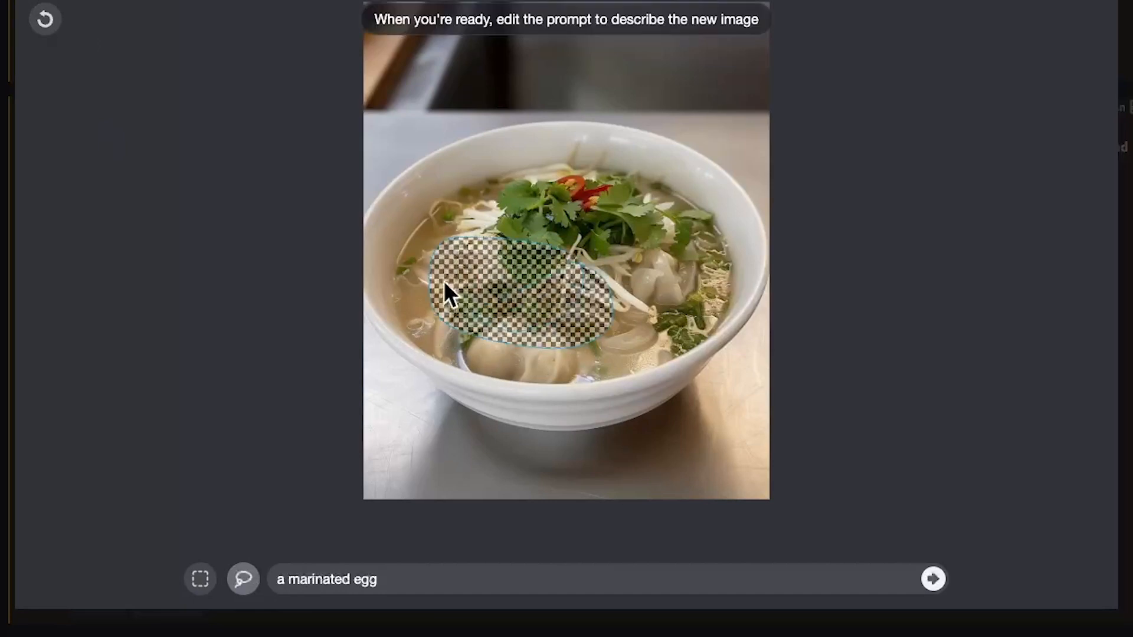
pyautogui.click(64, 20)
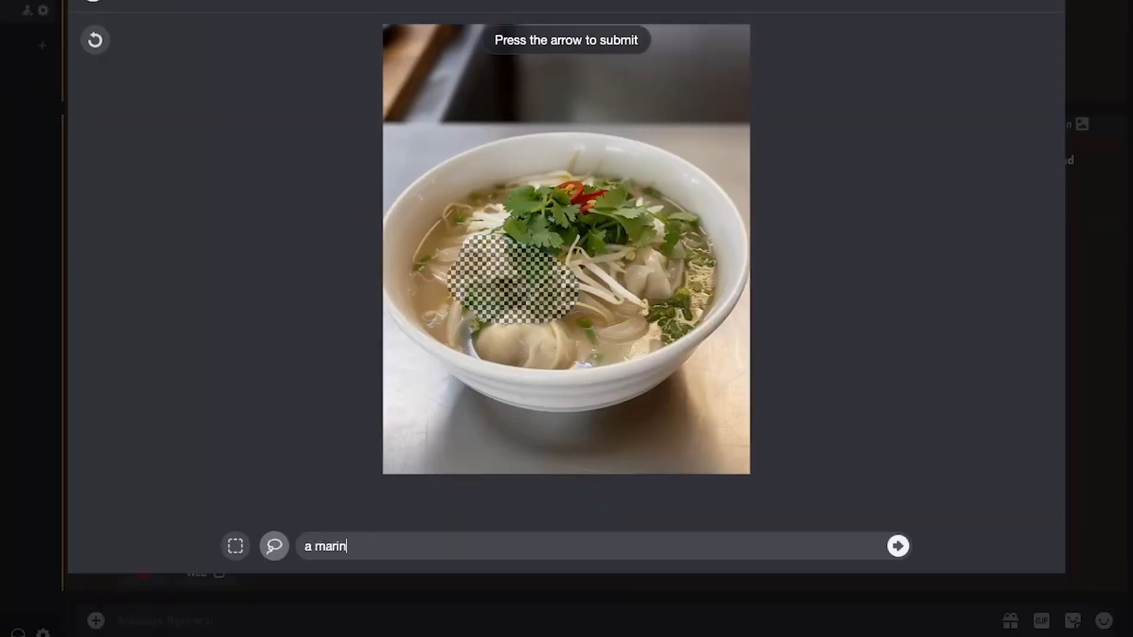
# Step: Set the region prompt to "a soy sauce marinated egg", submit it and look at the generated grid
pyautogui.write('ated')
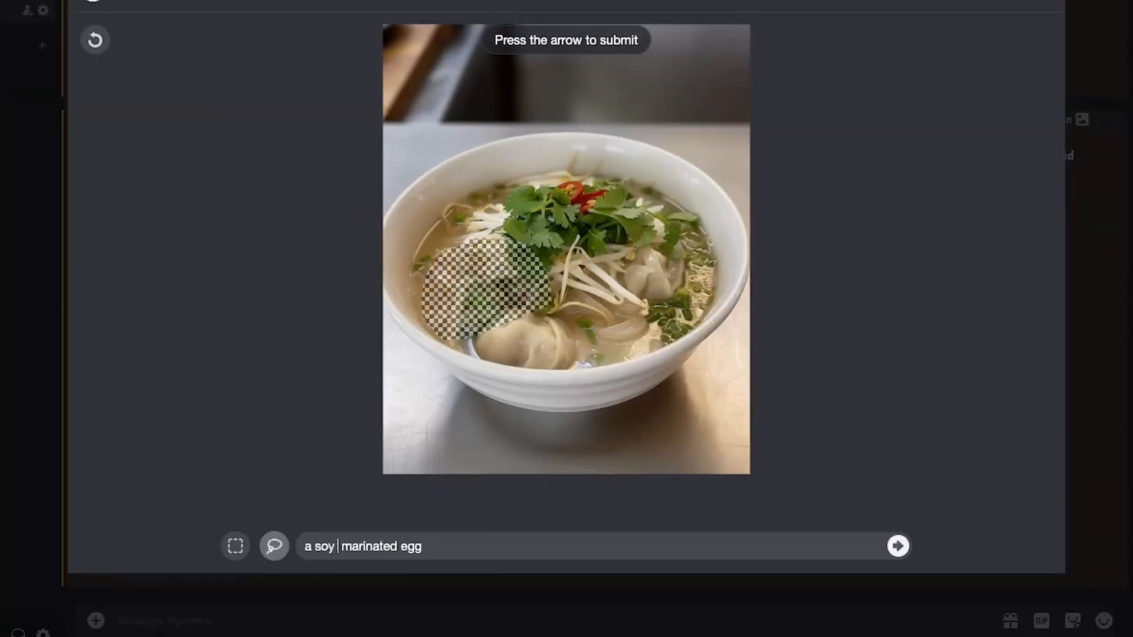
pyautogui.write('sau')
pyautogui.press('BackSpace')
pyautogui.press('BackSpace')
pyautogui.write('auce')
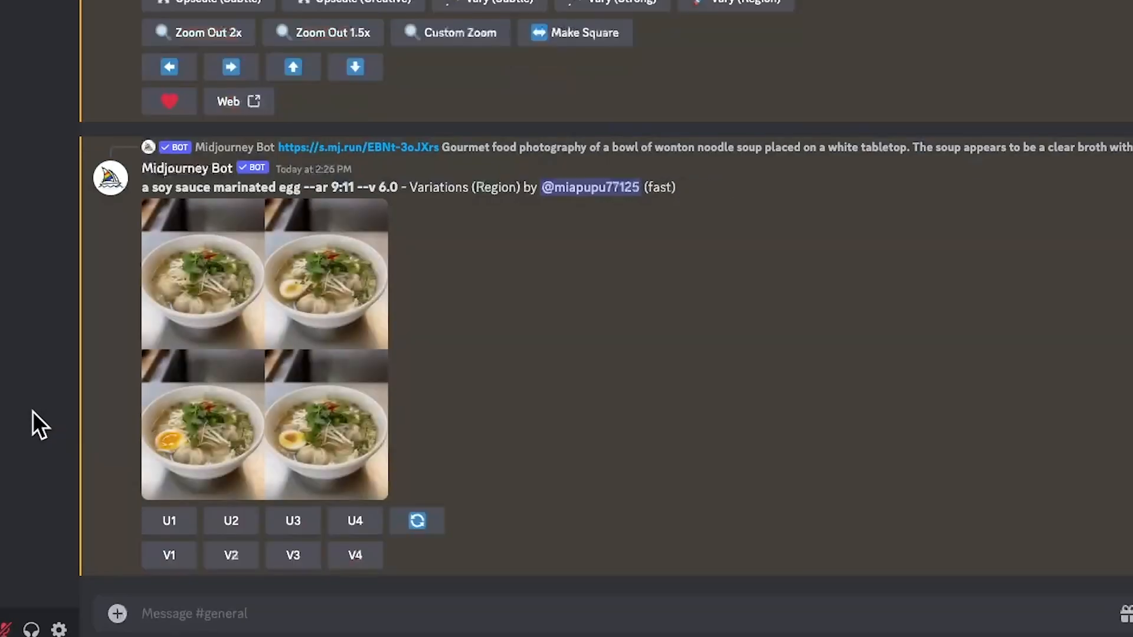
pyautogui.click(313, 457)
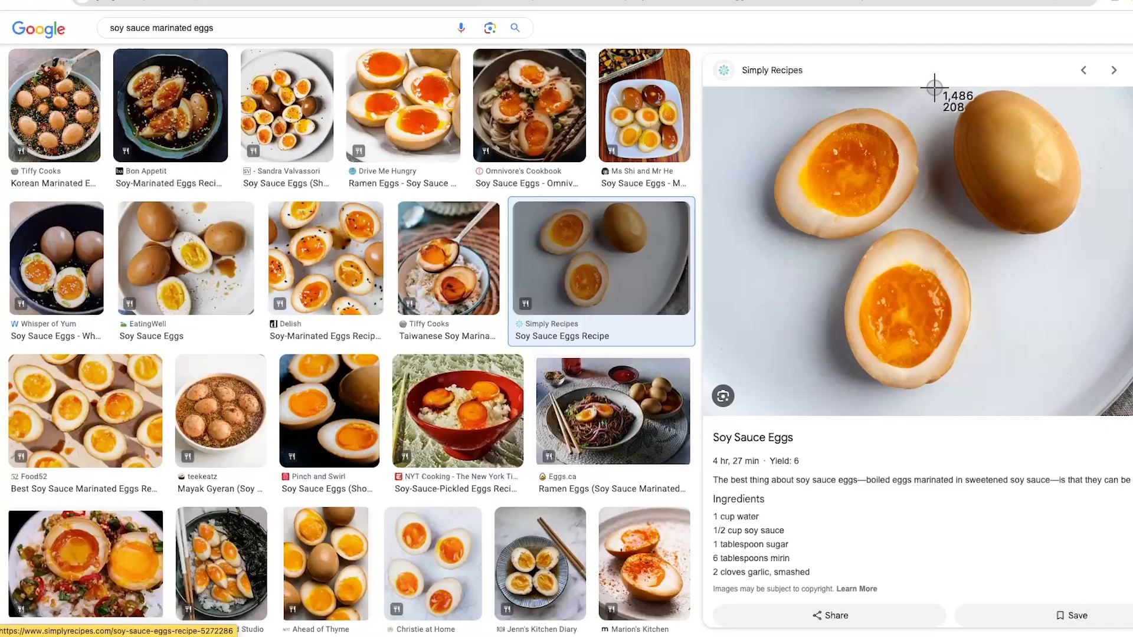
# Step: Capture the whole egg from the Simply Recipes photo as a screenshot and post it in the general channel
pyautogui.moveTo(934, 87); pyautogui.dragTo(1093, 245)
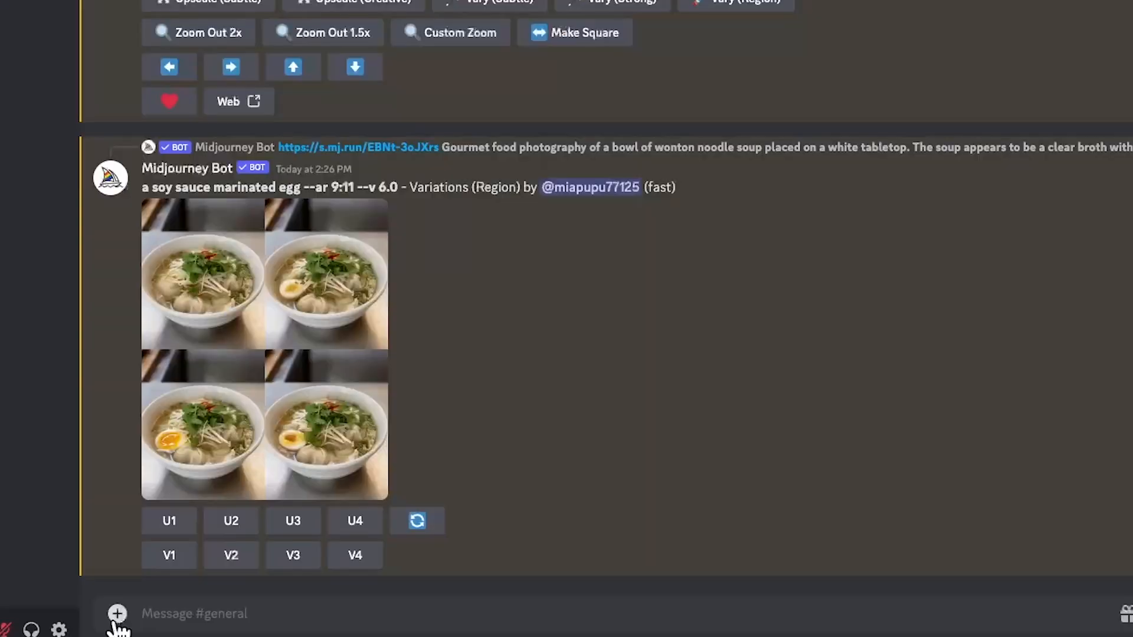
pyautogui.click(118, 617)
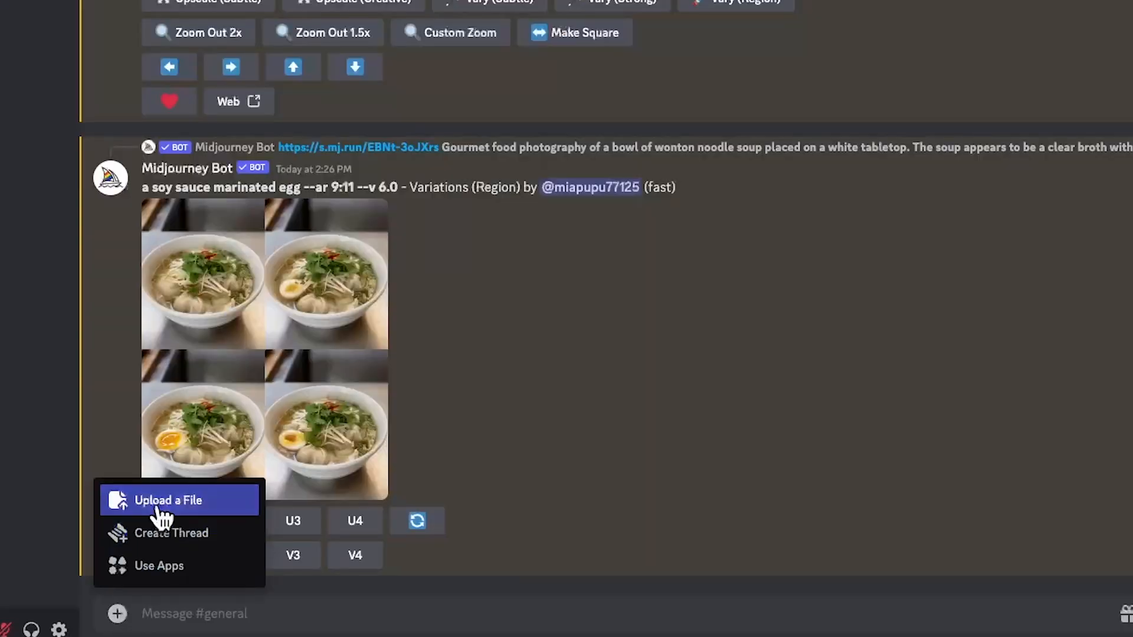
pyautogui.click(127, 507)
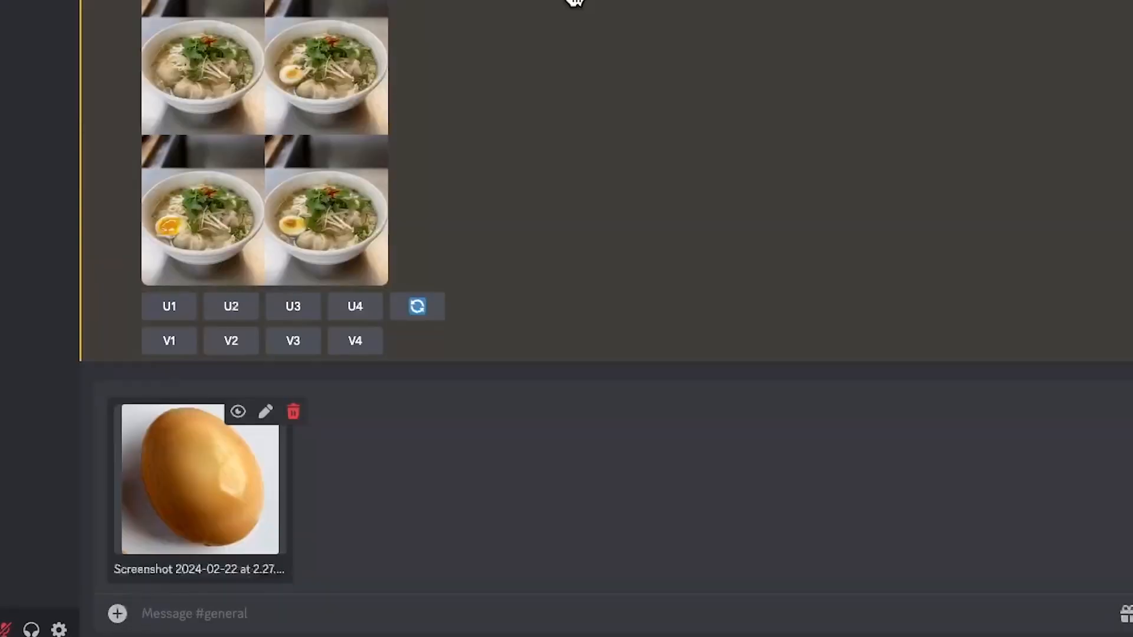
pyautogui.press('Return')
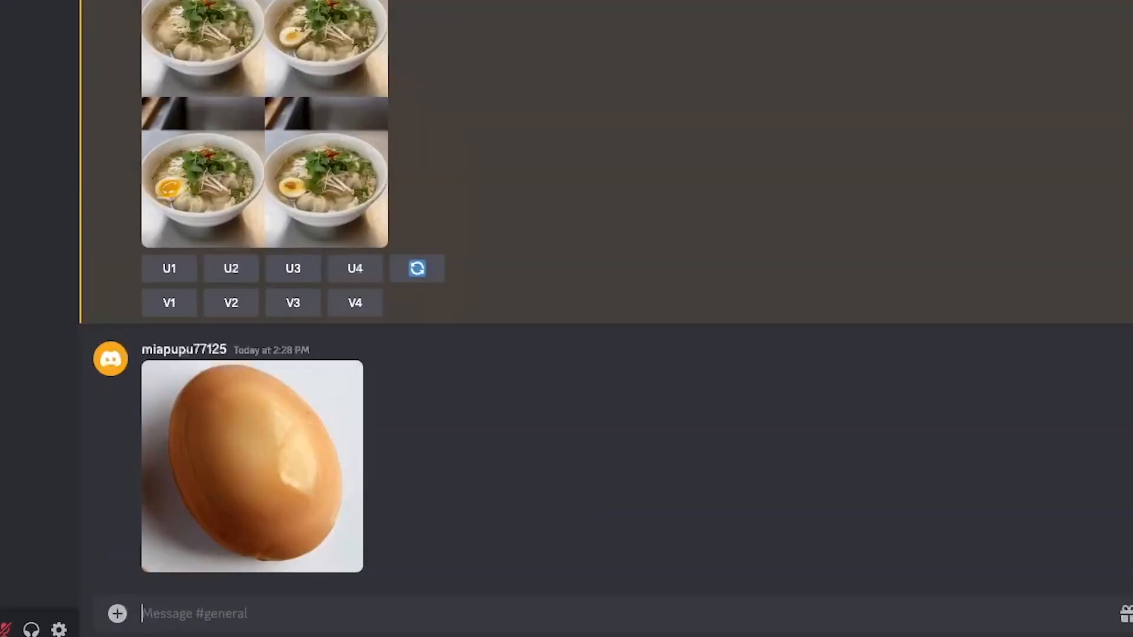
# Step: Vary the same region of the upscaled soup image with the posted egg image's link before the prompt and --iw 2 after it
pyautogui.click(264, 437)
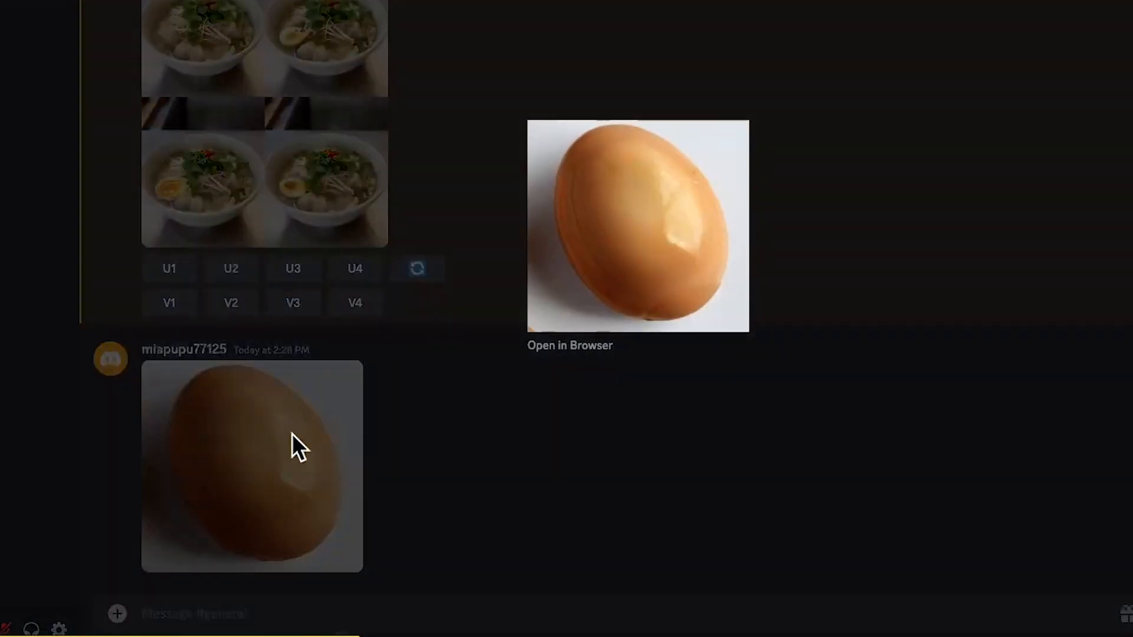
pyautogui.rightClick(617, 236)
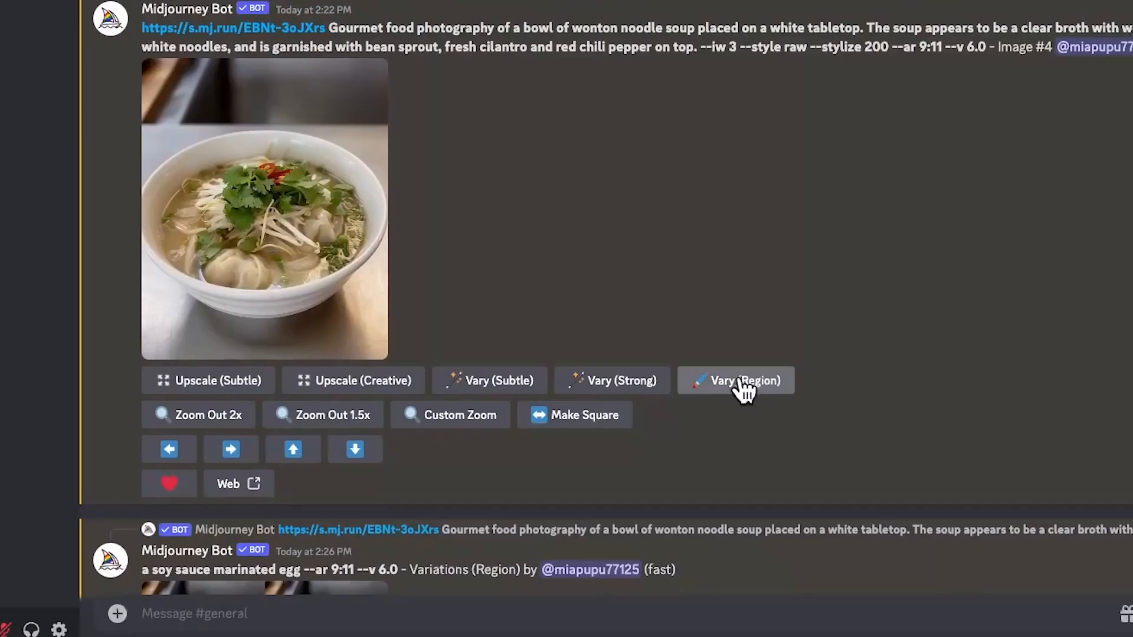
pyautogui.click(740, 376)
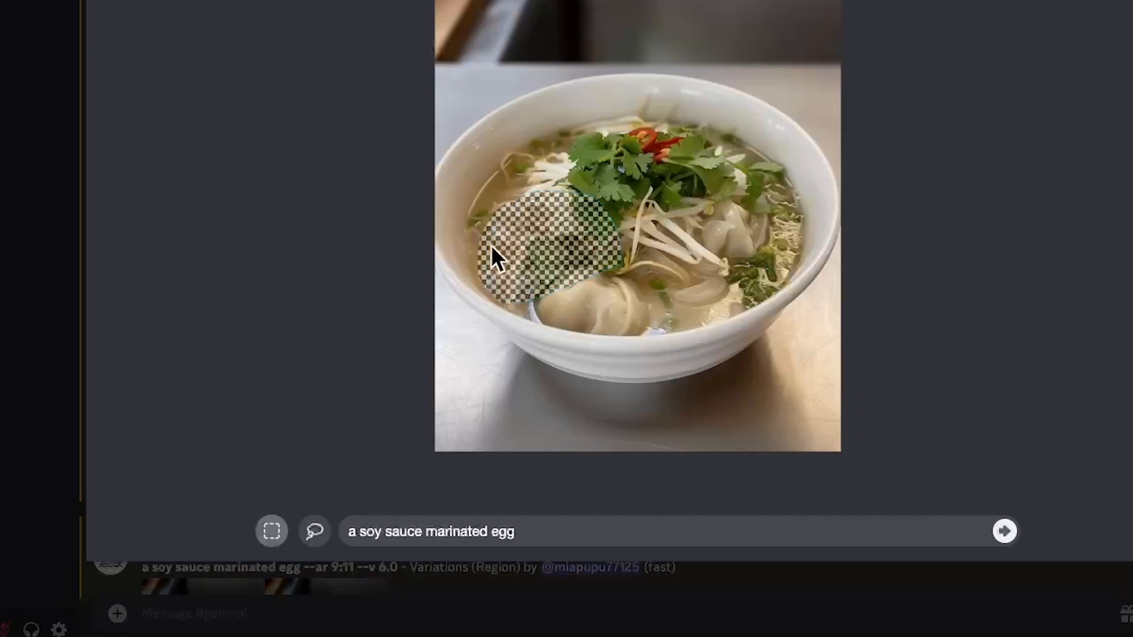
pyautogui.click(348, 532)
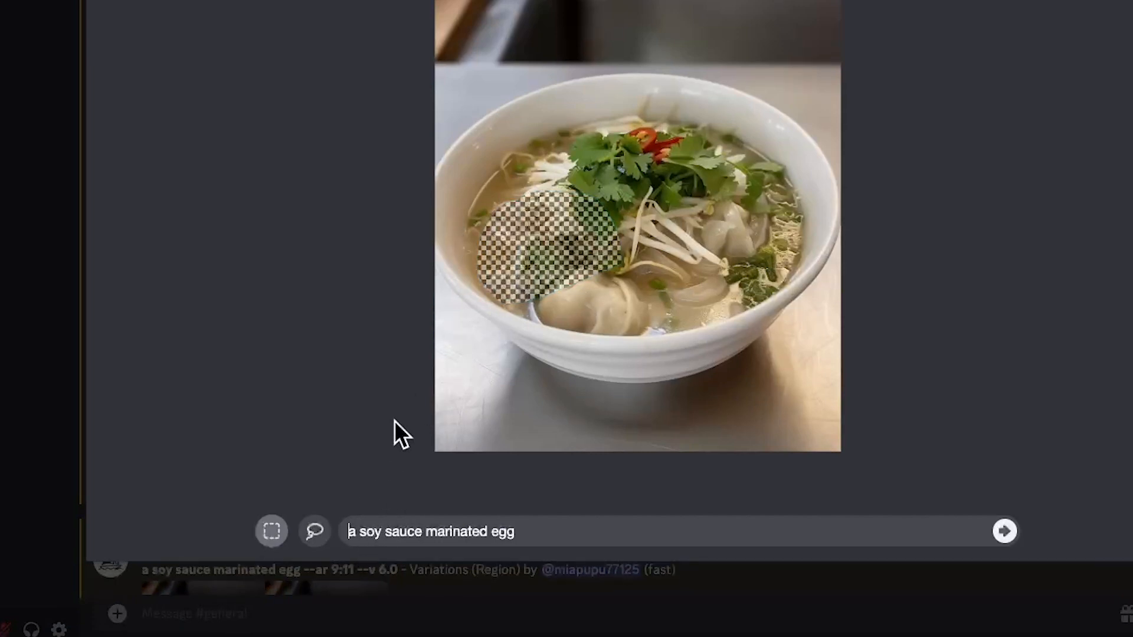
pyautogui.press('super+v')
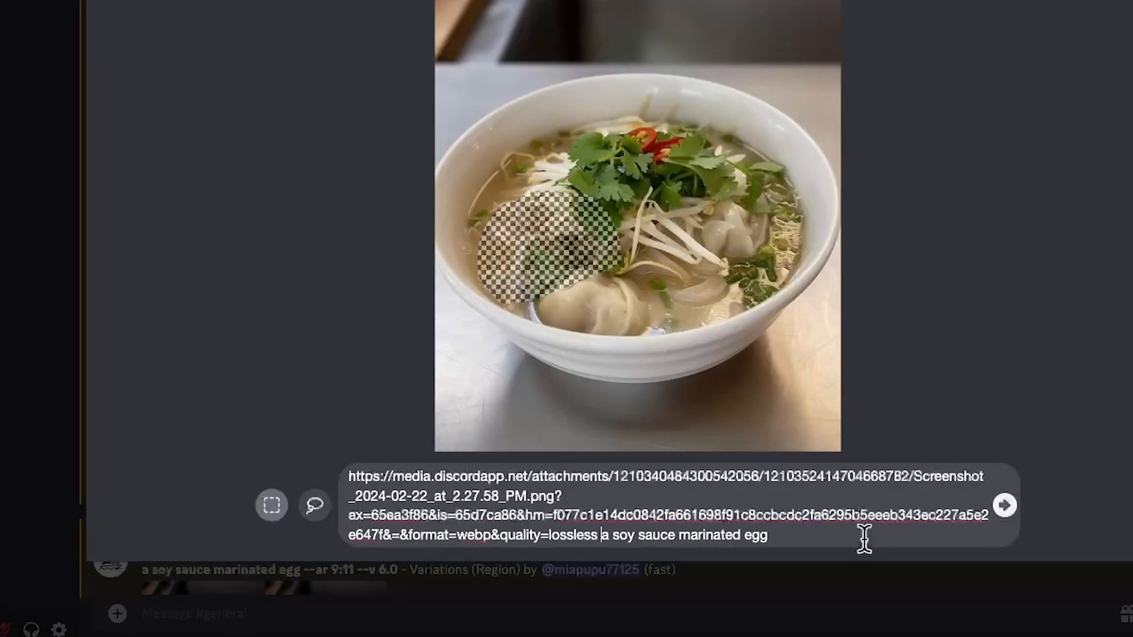
pyautogui.write('--iw 2')
pyautogui.click(1000, 514)
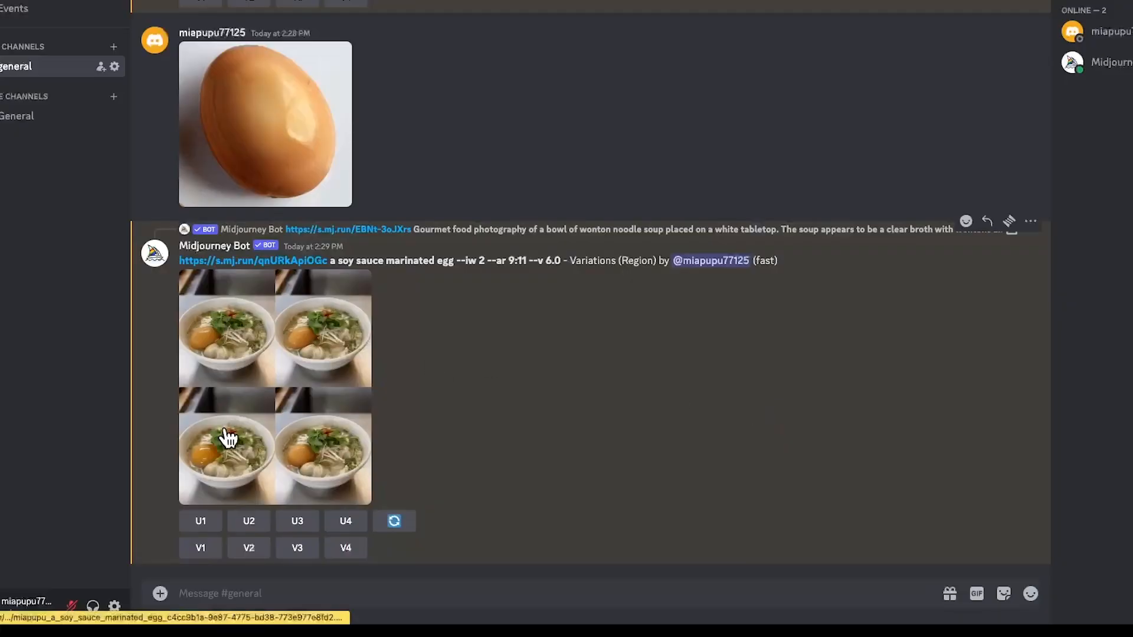
# Step: Inspect the new egg variations at full size and upscale the fourth image
pyautogui.click(225, 439)
pyautogui.click(407, 519)
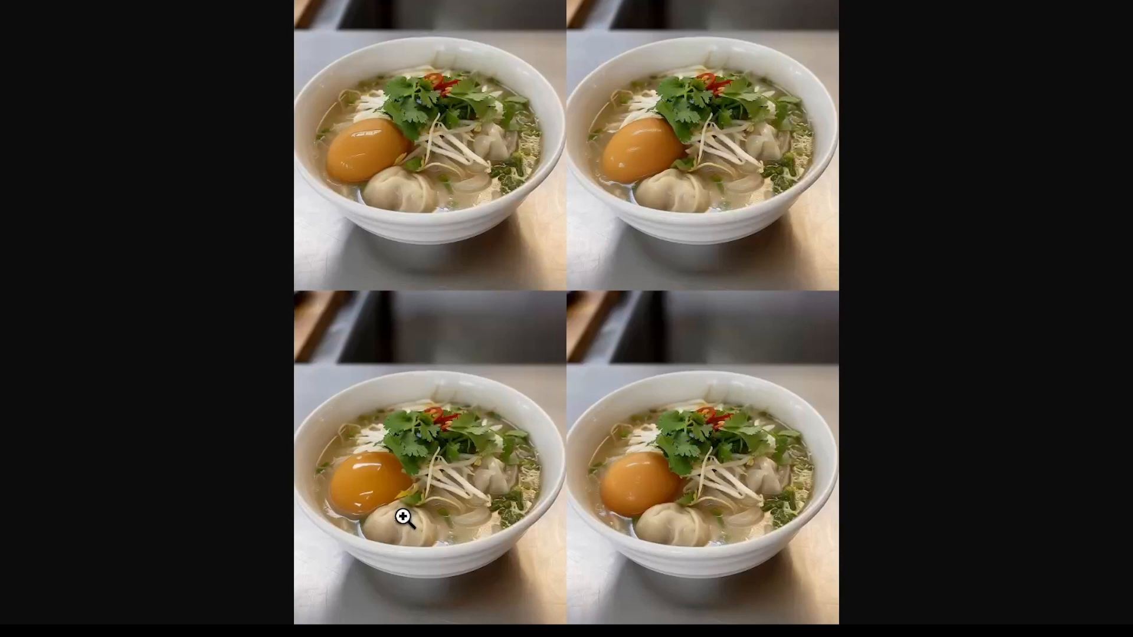
pyautogui.click(291, 479)
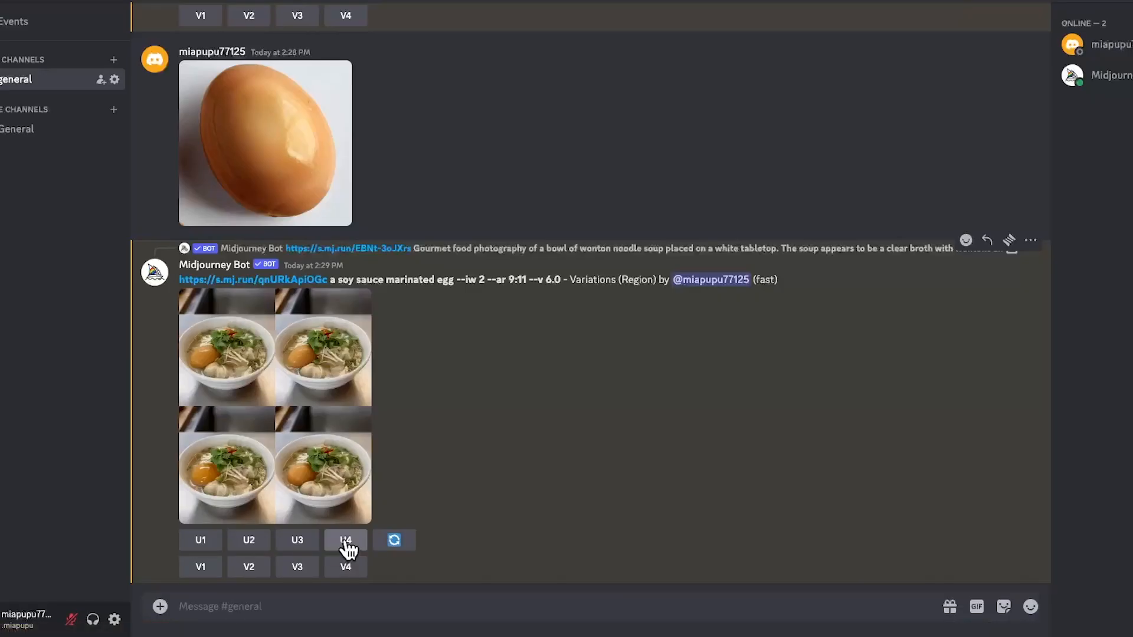
pyautogui.click(346, 540)
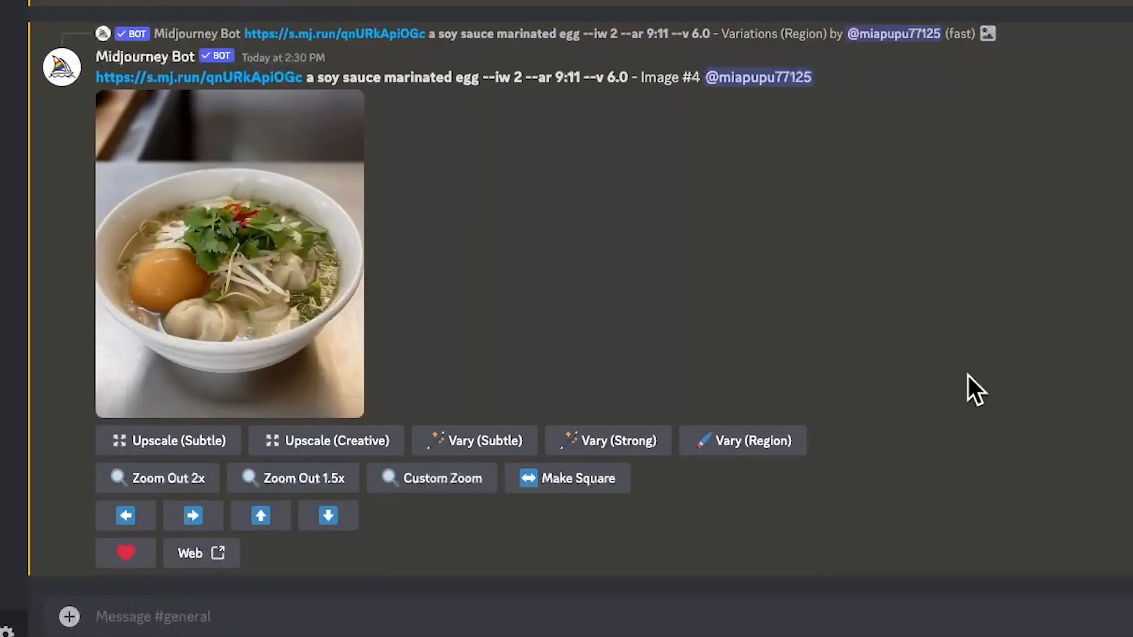
# Step: Open the upscaled egg soup image for region variation and select the entire background around the bowl
pyautogui.click(759, 453)
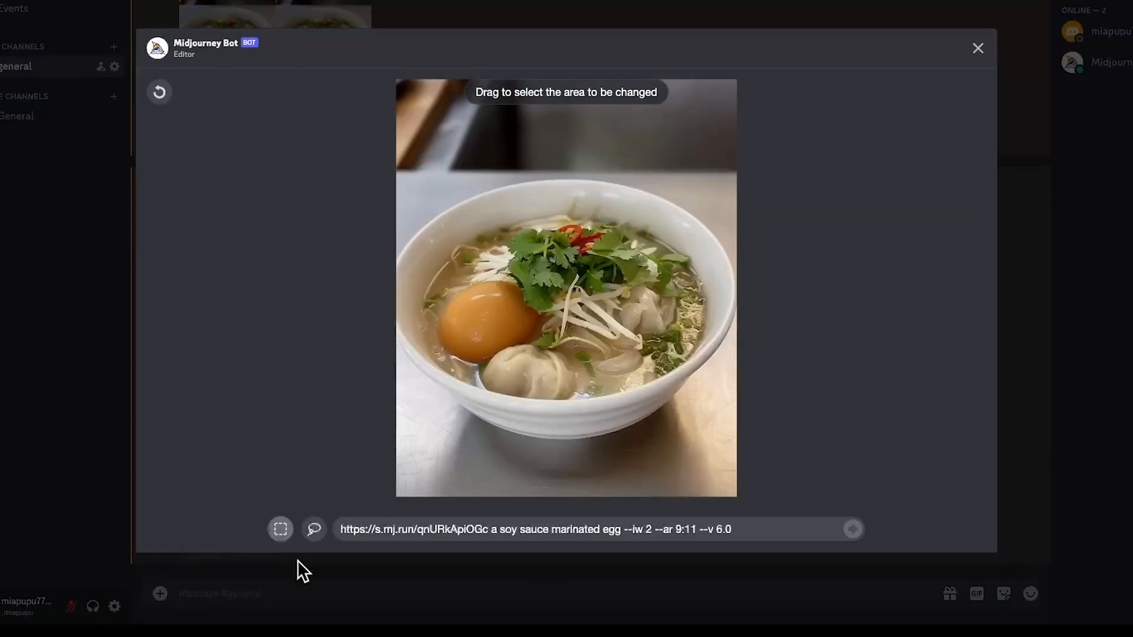
pyautogui.moveTo(396, 178); pyautogui.dragTo(738, 80)
pyautogui.moveTo(393, 434); pyautogui.dragTo(738, 497)
pyautogui.click(313, 531)
pyautogui.moveTo(509, 433)
pyautogui.mouseDown()
pyautogui.moveTo(397, 345)
pyautogui.moveTo(520, 178)
pyautogui.mouseUp()
pyautogui.moveTo(613, 180); pyautogui.dragTo(649, 435)
pyautogui.moveTo(731, 274); pyautogui.dragTo(903, 289)
pyautogui.moveTo(522, 180)
pyautogui.mouseDown()
pyautogui.moveTo(647, 207)
pyautogui.moveTo(660, 198)
pyautogui.moveTo(730, 254)
pyautogui.mouseUp()
# Step: Replace the region prompt with "marble tabletop with ingredients artistically arranged"
pyautogui.doubleClick(720, 529)
pyautogui.tripleClick(720, 529)
pyautogui.write('marble tabletop with ingredients artiscial')
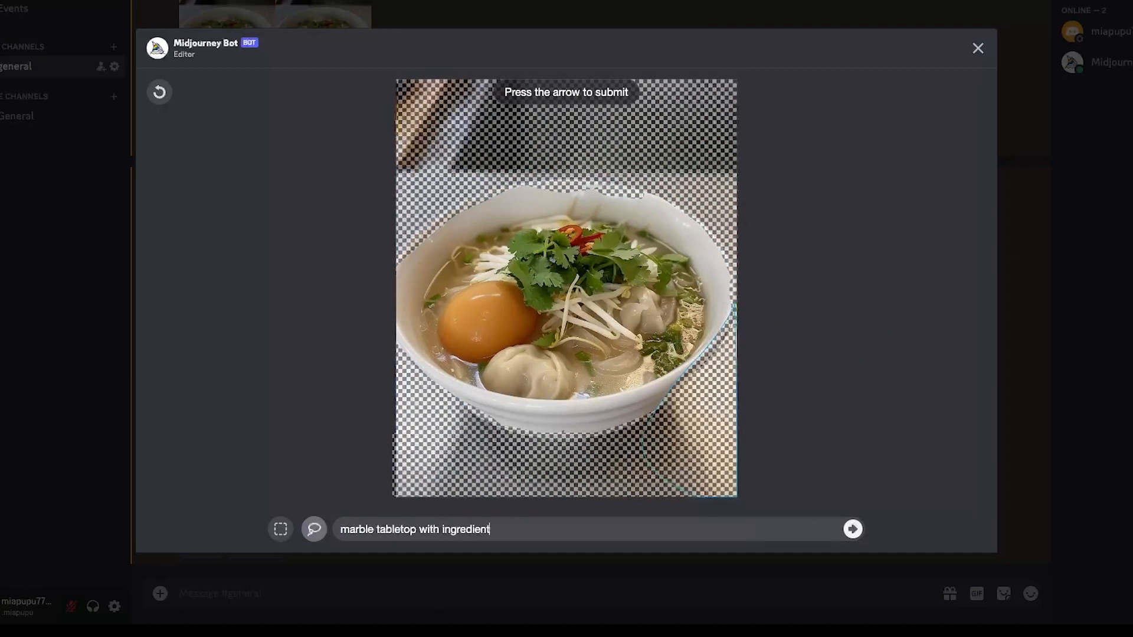
pyautogui.press('BackSpace')
pyautogui.press('BackSpace')
pyautogui.press('BackSpace')
pyautogui.press('BackSpace')
pyautogui.press('BackSpace')
pyautogui.write('stically arranged, sushi')
pyautogui.press('BackSpace')
pyautogui.press('BackSpace')
pyautogui.press('BackSpace')
pyautogui.press('BackSpace')
pyautogui.press('BackSpace')
pyautogui.press('BackSpace')
pyautogui.press('BackSpace')
# Step: Insert ", such as cilantro, gingers, red chili peppers" after "ingredients", append "around the dish in a gourmet food photography style" and submit
pyautogui.click(489, 529)
pyautogui.write(', such as cilantro, gin')
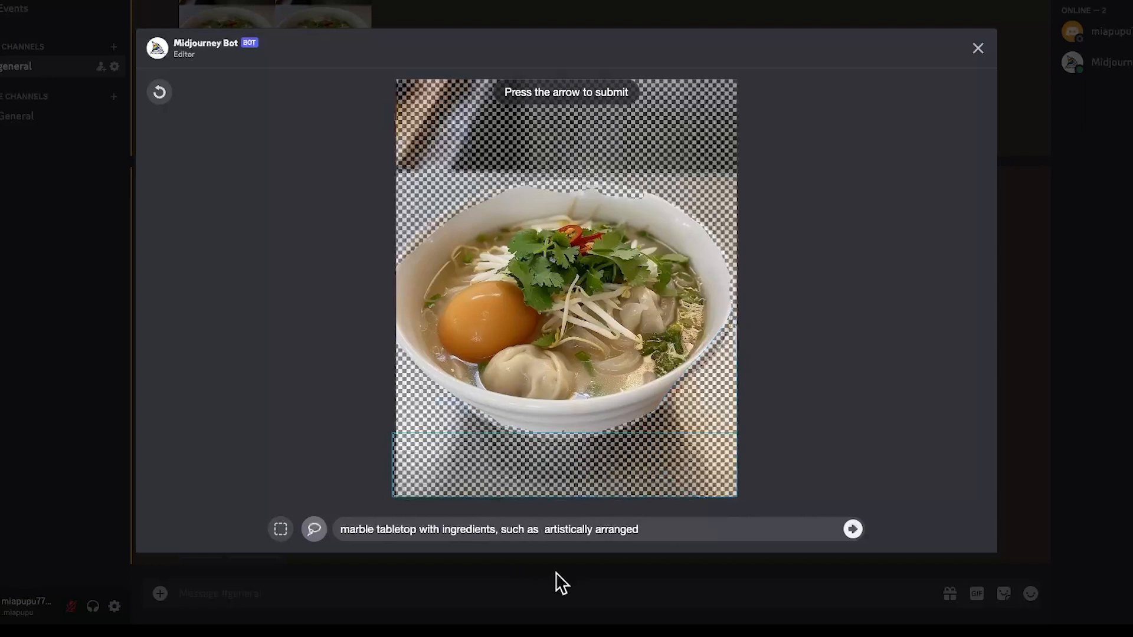
pyautogui.write('gers, red chili peppers')
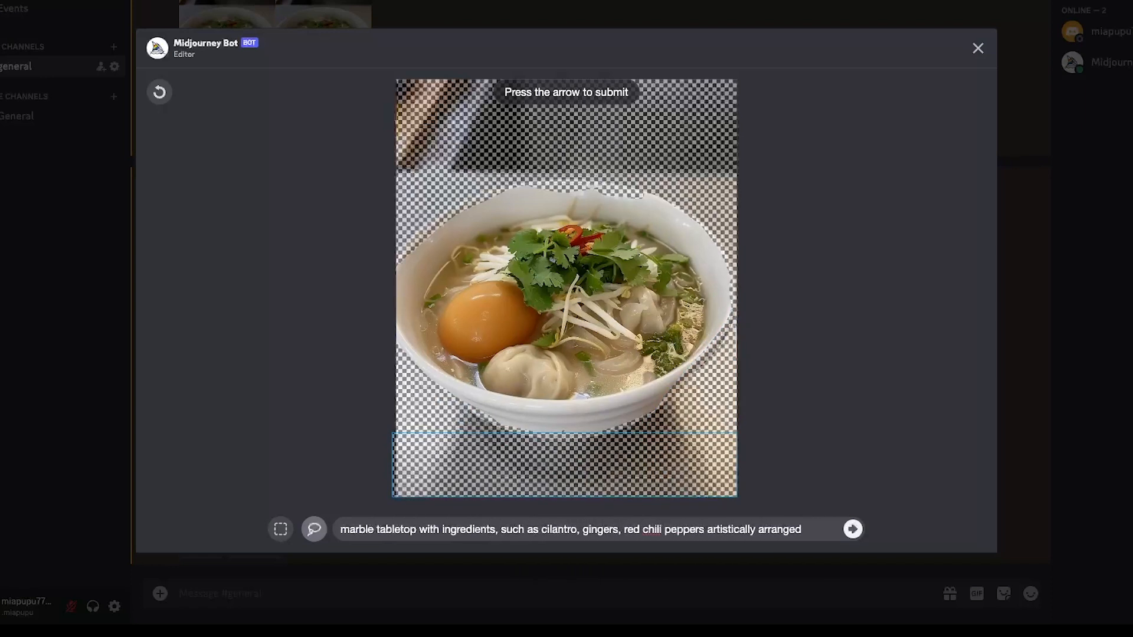
pyautogui.click(804, 534)
pyautogui.write('around the d')
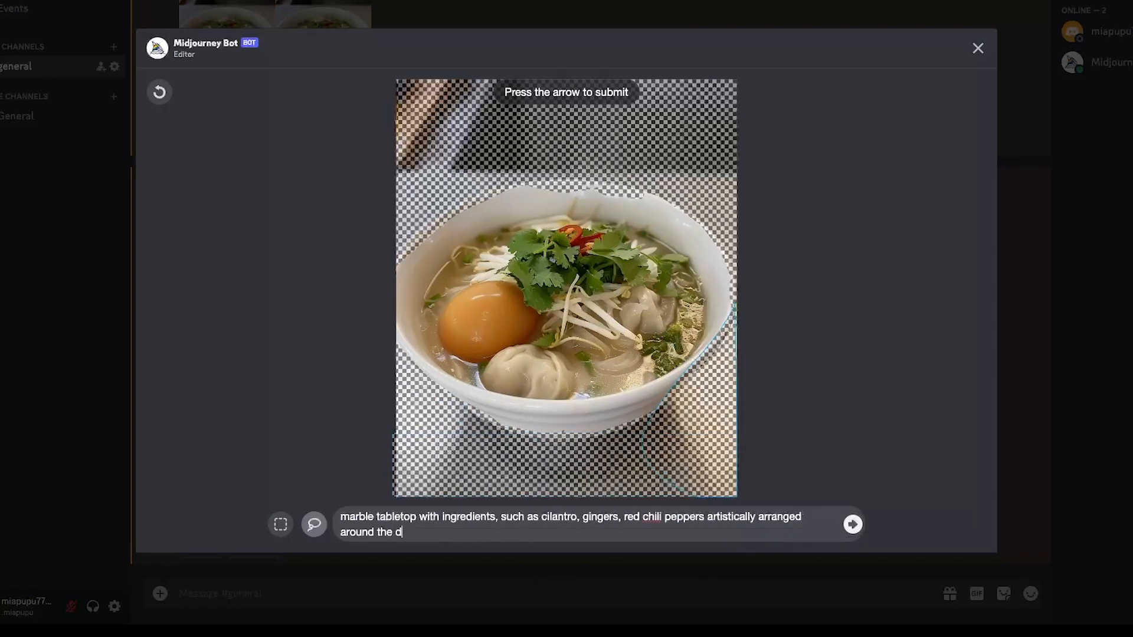
pyautogui.write('ish in a gourmet food photography style')
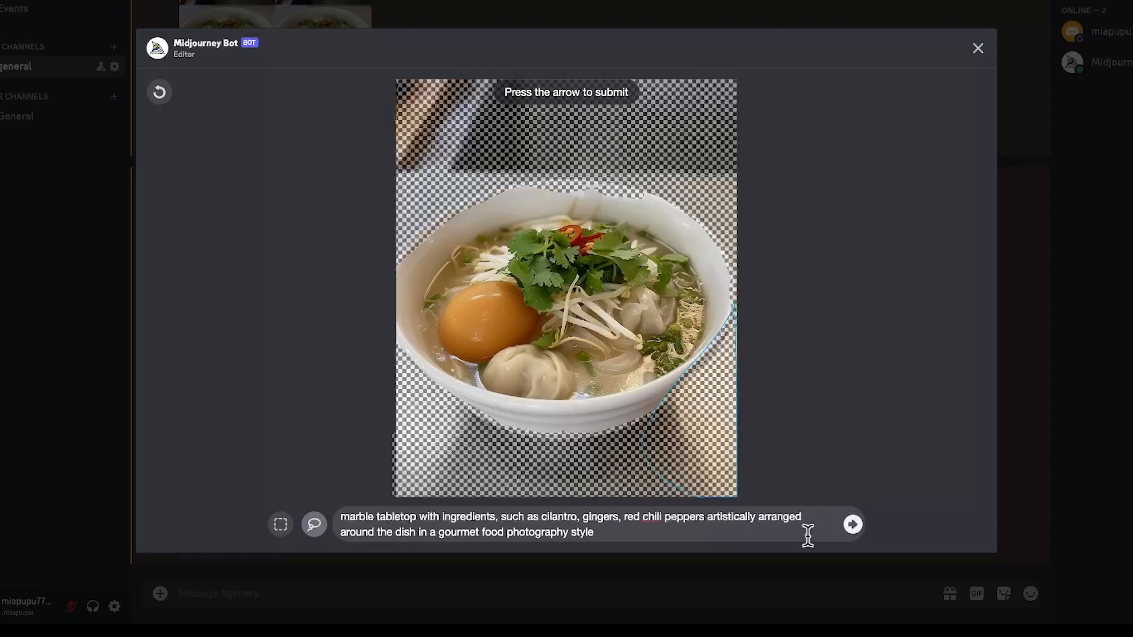
pyautogui.click(853, 524)
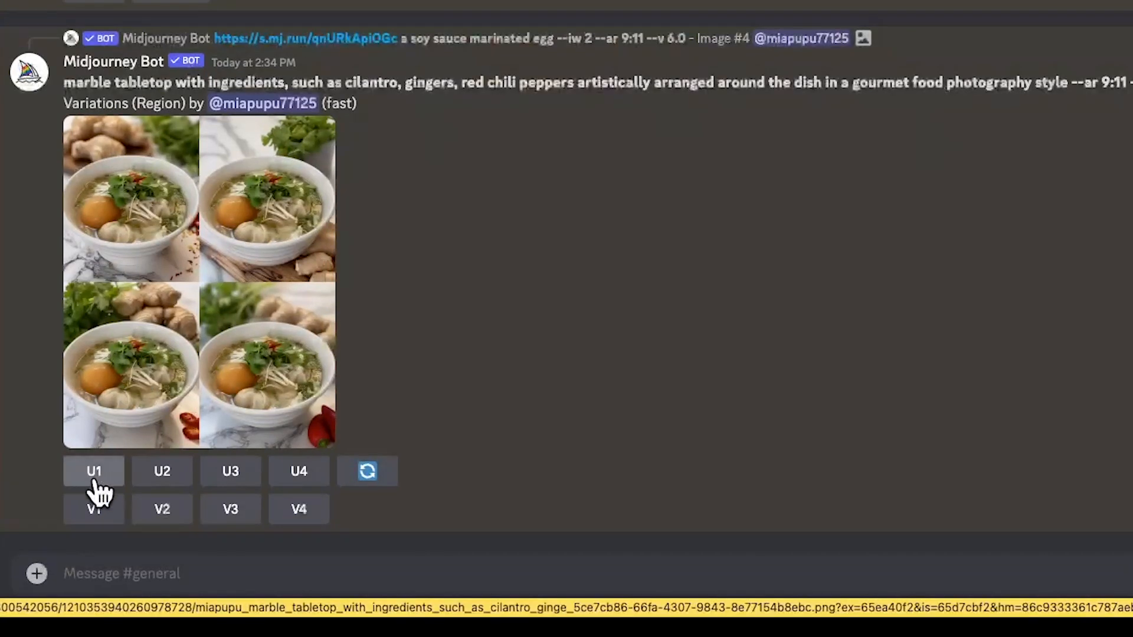
# Step: Upscale the first marble tabletop image and zoom it out with "eggs" added after "red chili peppers" and --zoom 1.7
pyautogui.click(95, 472)
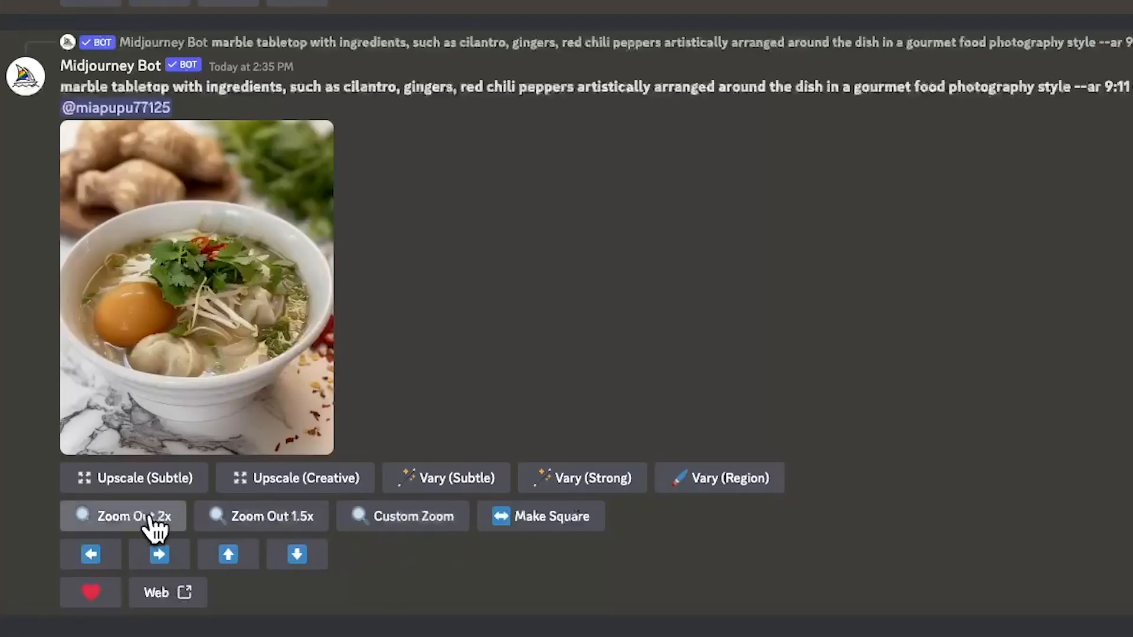
pyautogui.click(426, 518)
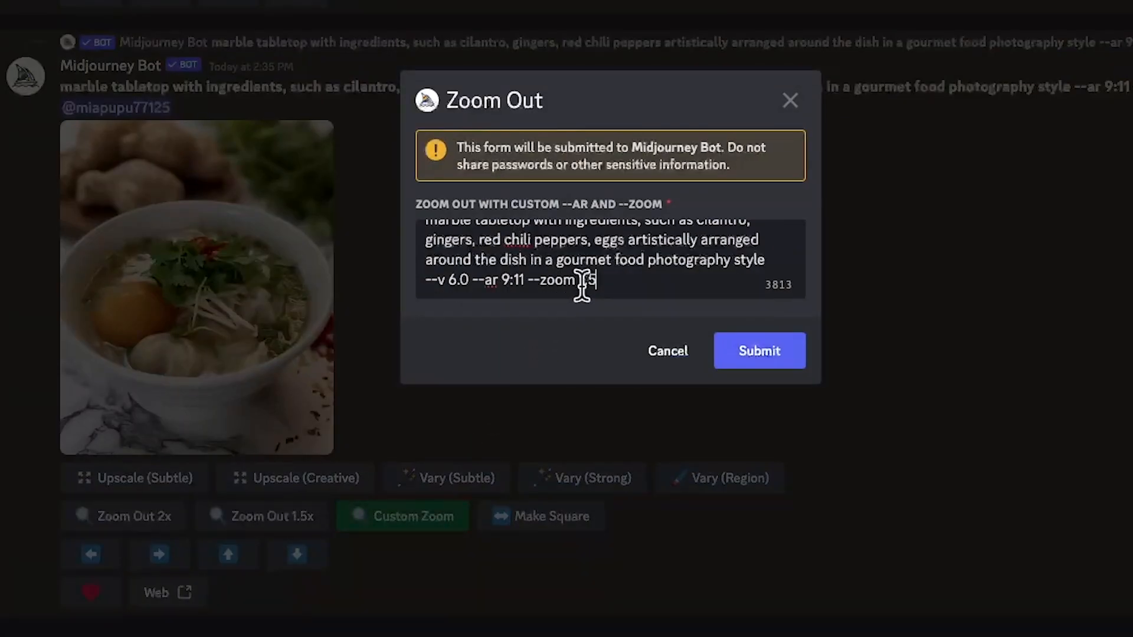
pyautogui.moveTo(580, 280); pyautogui.dragTo(599, 283)
pyautogui.write('1.8')
pyautogui.press('BackSpace')
pyautogui.write('7')
pyautogui.click(764, 359)
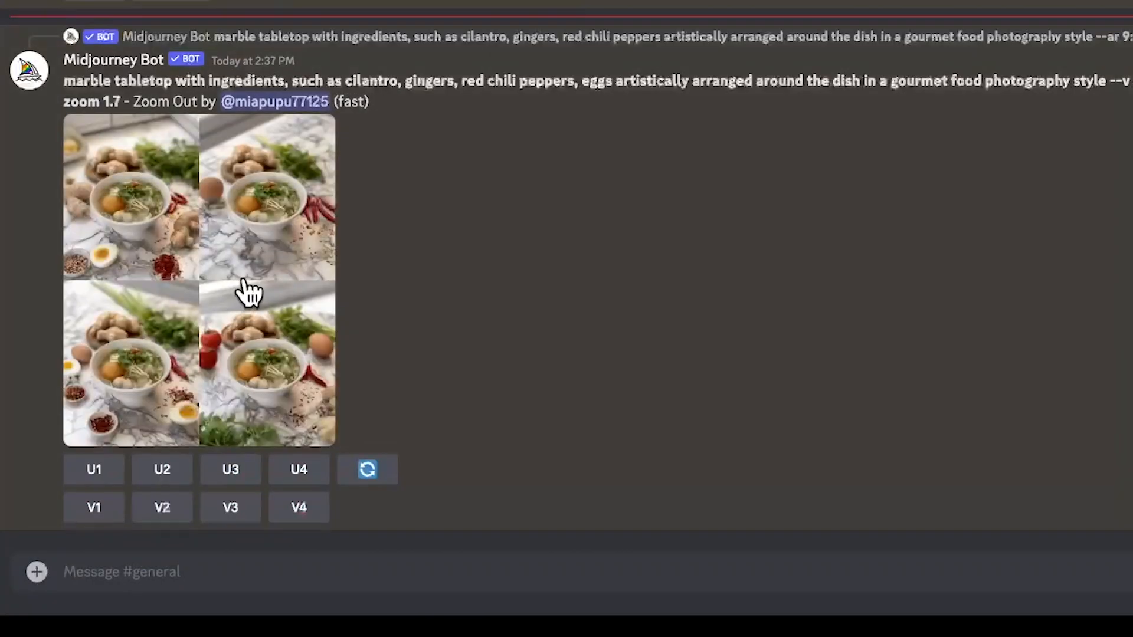
# Step: Apply a subtle upscale to the second zoomed-out image and enlarge the result
pyautogui.click(160, 472)
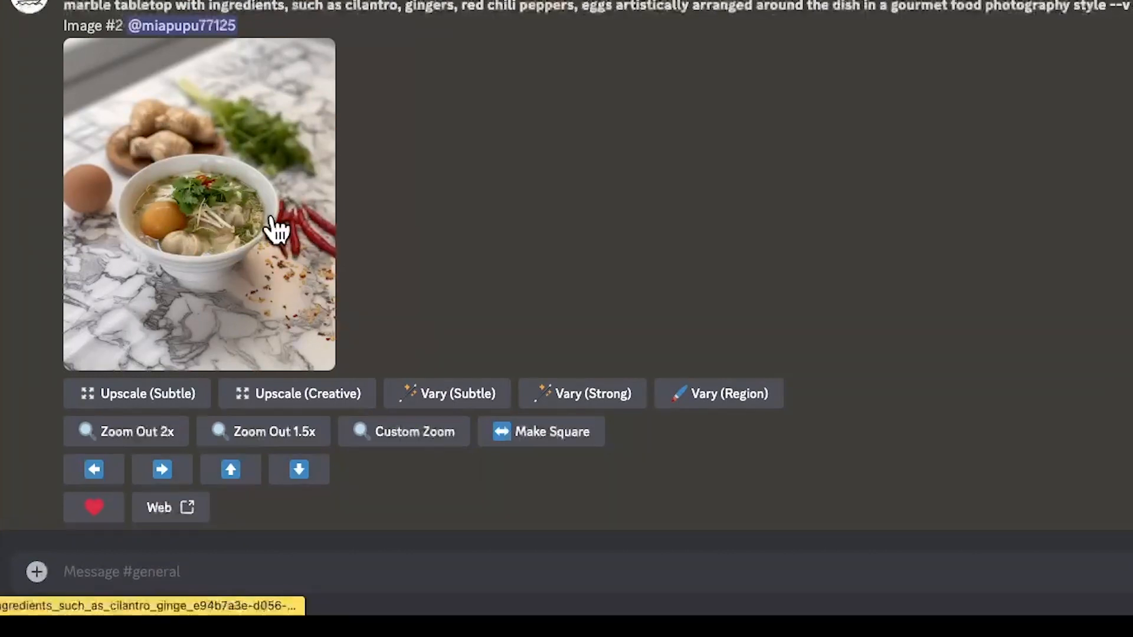
pyautogui.click(186, 400)
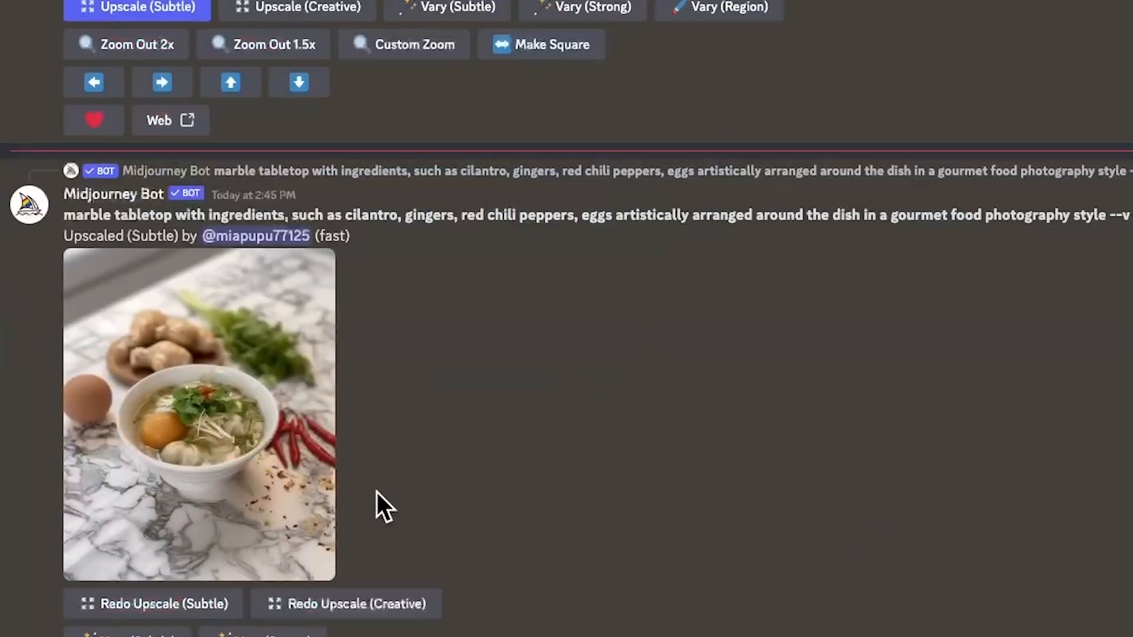
pyautogui.click(223, 463)
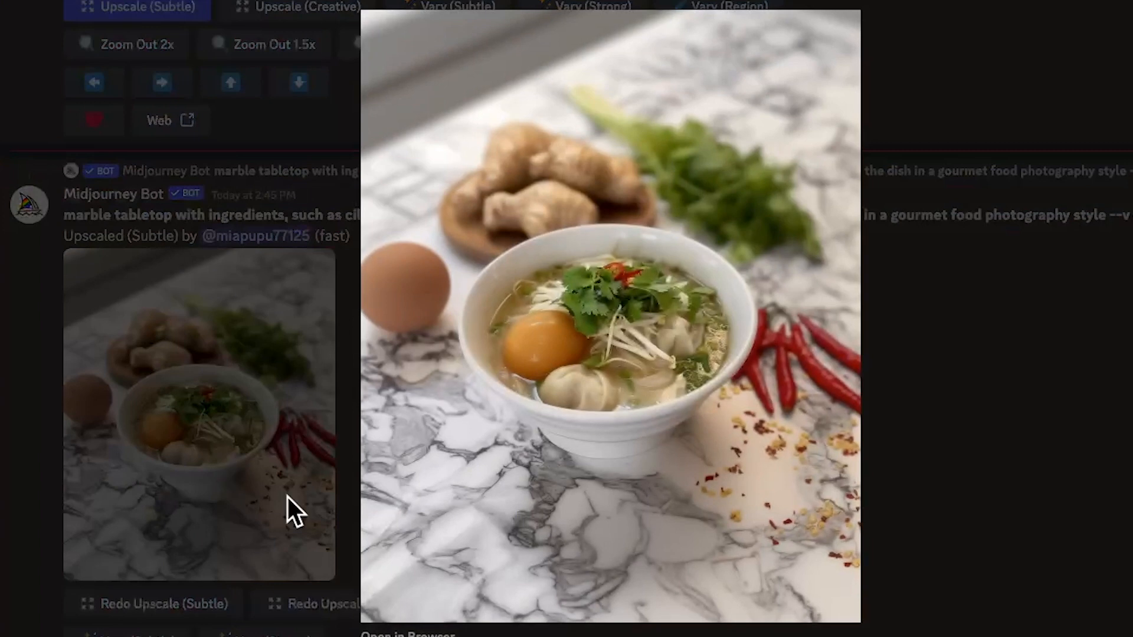